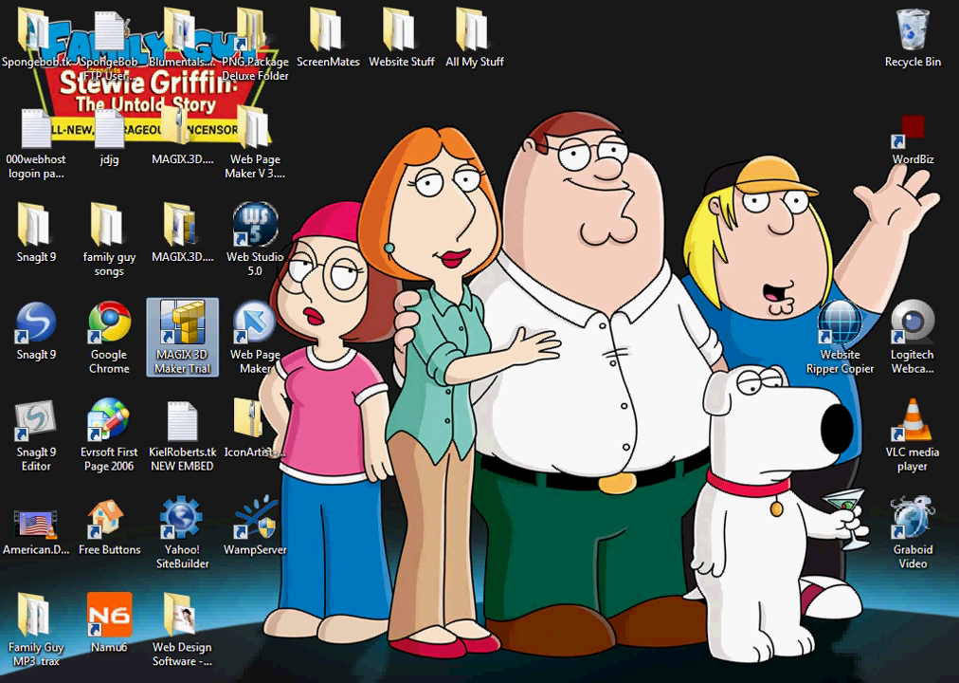
Step: Launch MAGIX 3D Maker Trial, continue its test phase and dismiss the Tip of the Day
{"action": "double_click", "coordinate": [182, 336]}
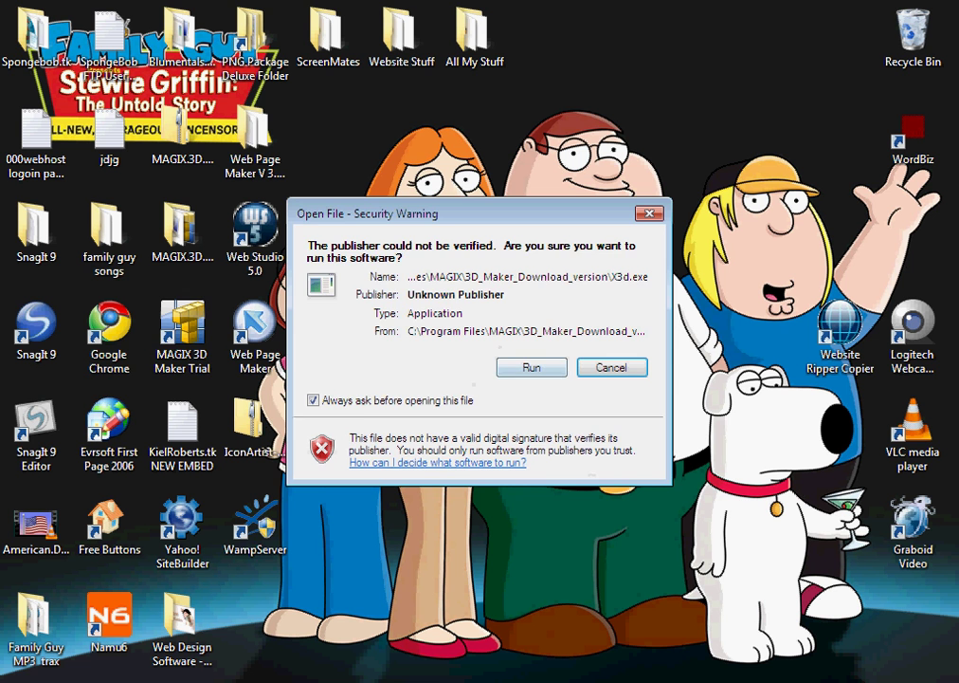
{"action": "left_click", "coordinate": [532, 367]}
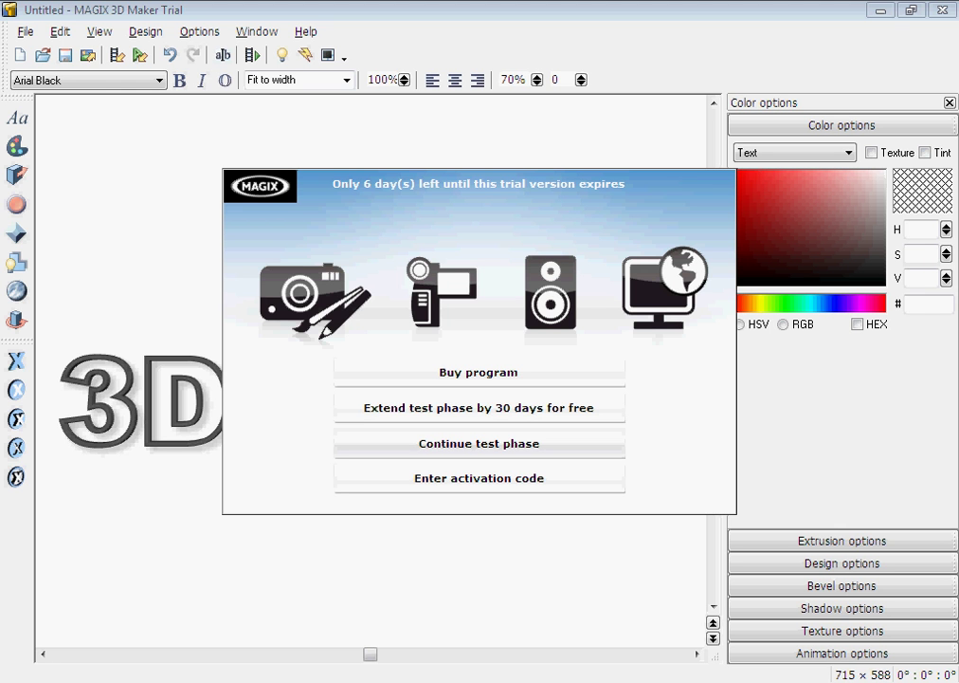
{"action": "left_click", "coordinate": [479, 443]}
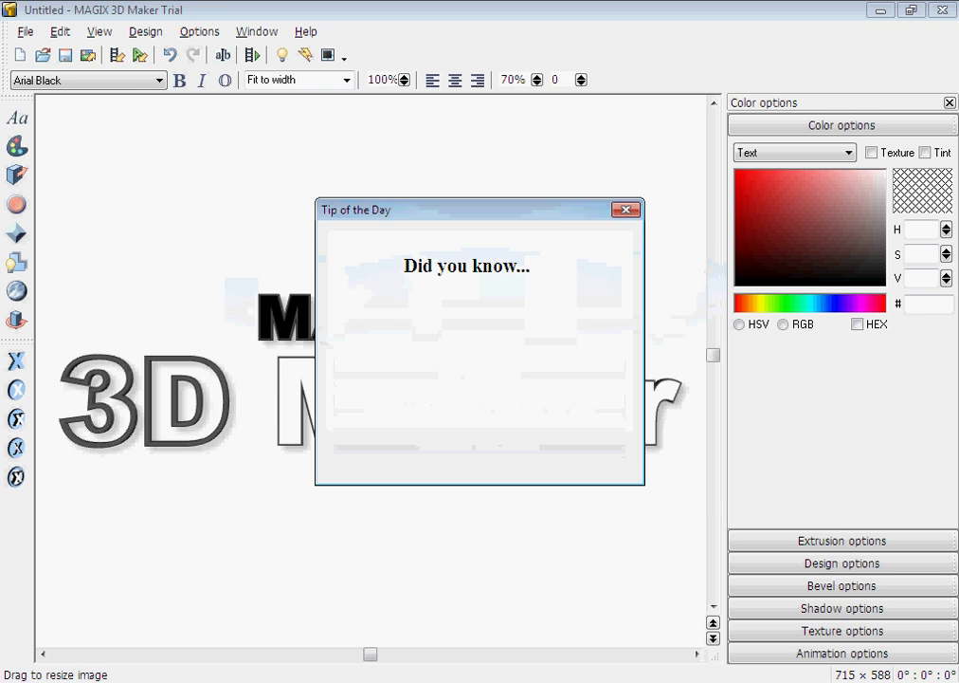
{"action": "key", "text": "Return"}
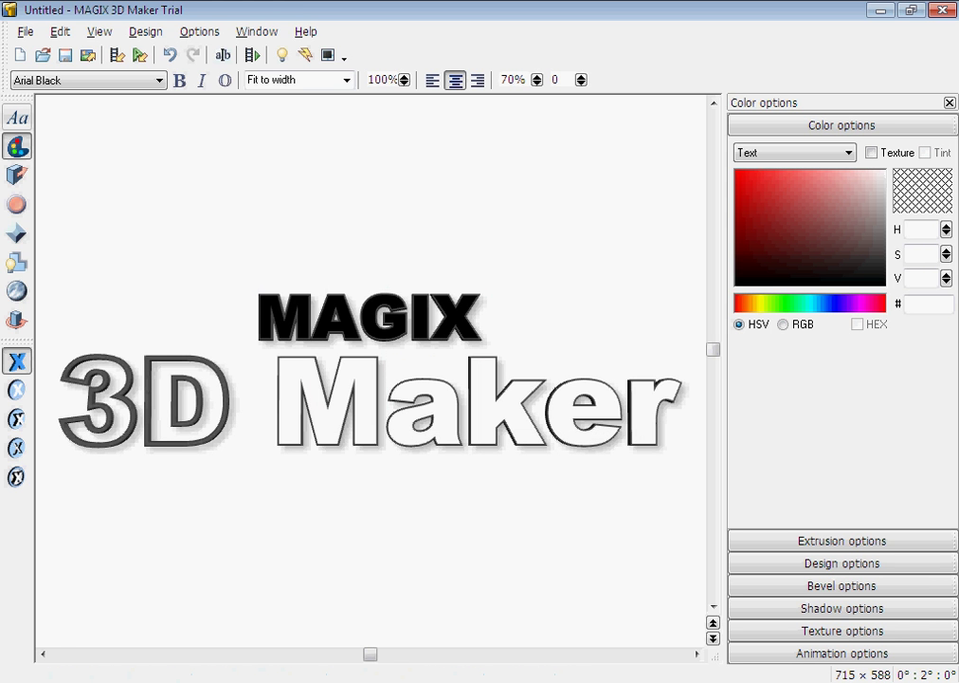
Step: Replace the default text with "S.C.K" in Arial Black
{"action": "left_click", "coordinate": [17, 117]}
{"action": "left_click", "coordinate": [18, 118]}
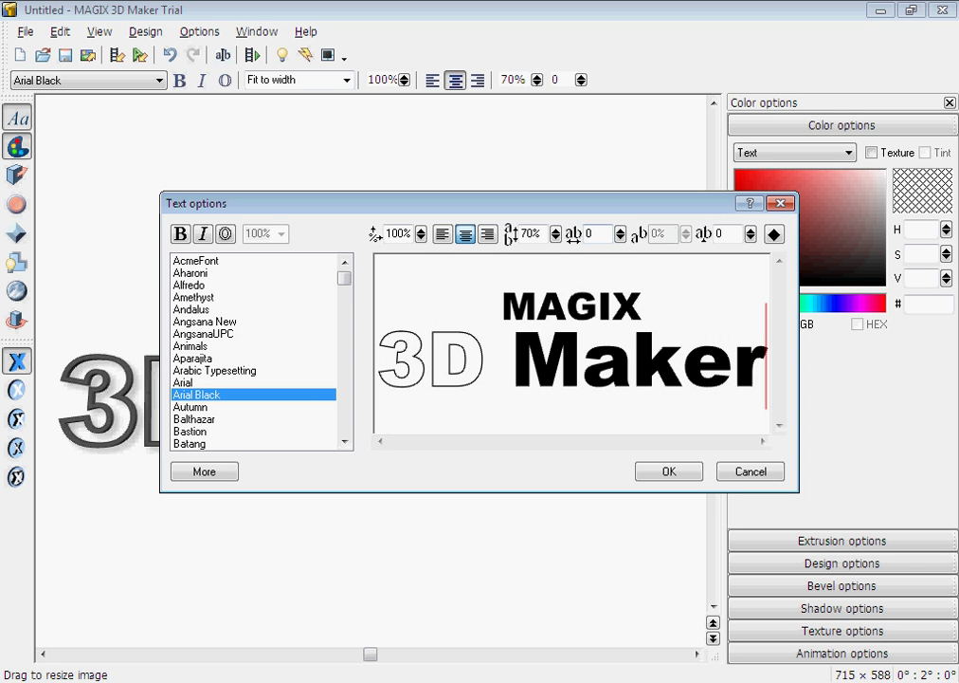
{"action": "key", "text": "ctrl+a"}
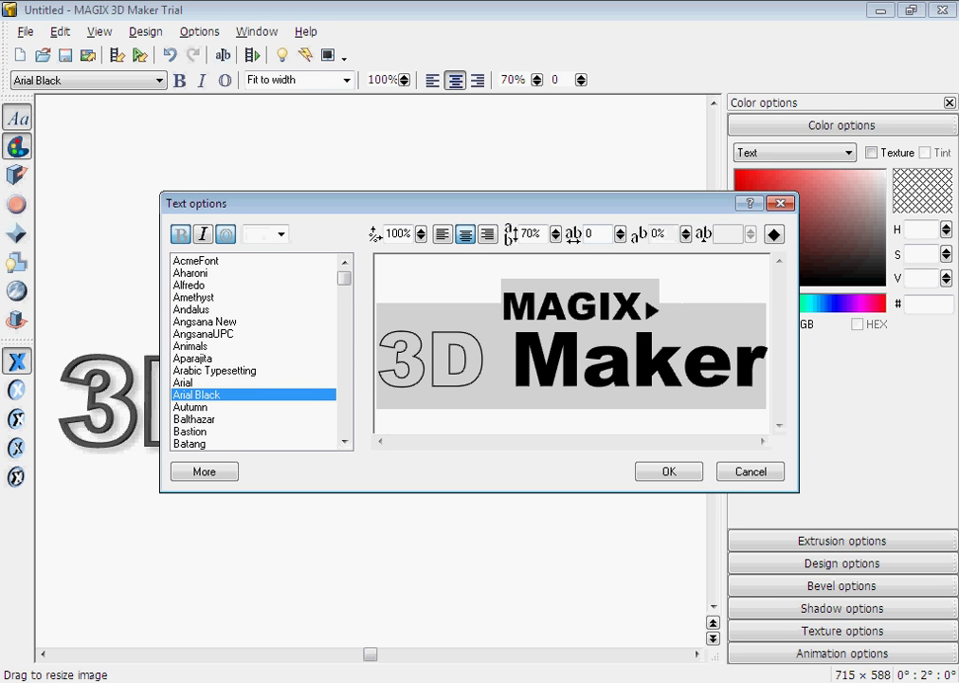
{"action": "key", "text": "Delete"}
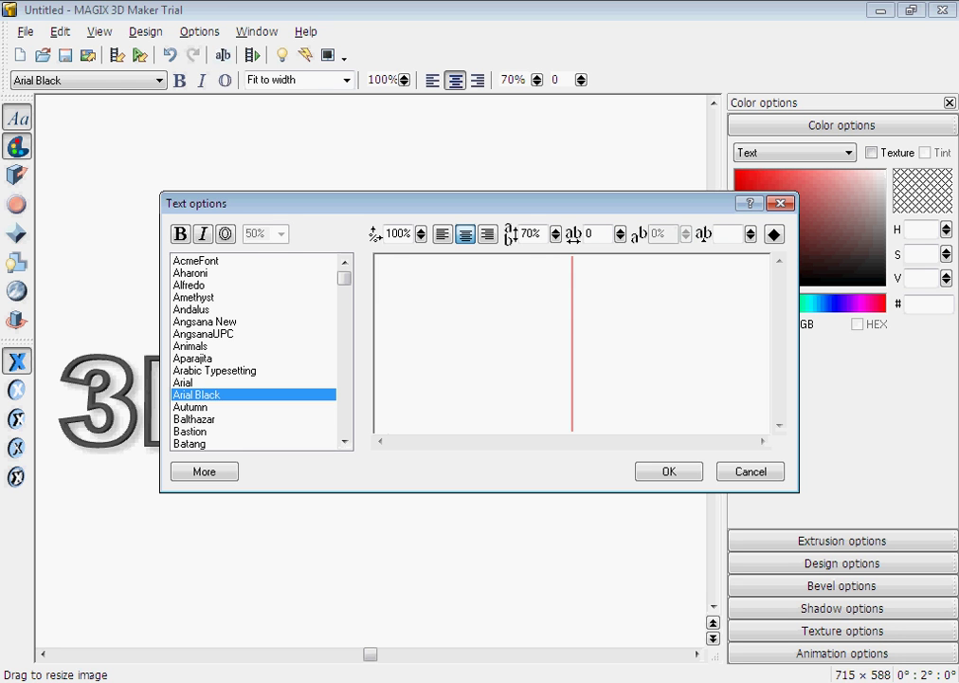
{"action": "type", "text": "S"}
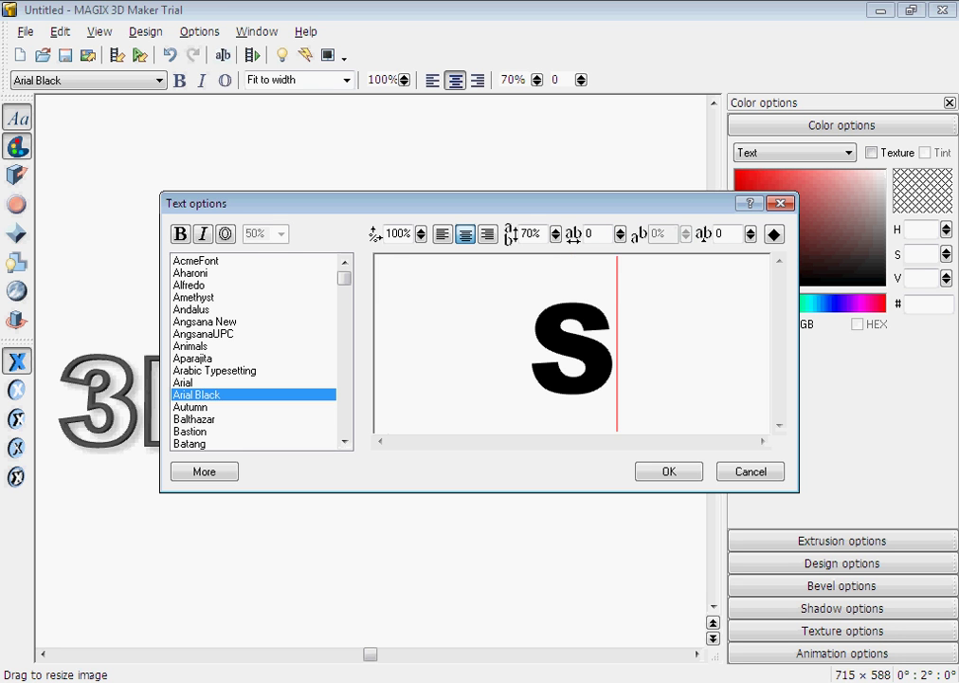
{"action": "type", "text": ".C.K"}
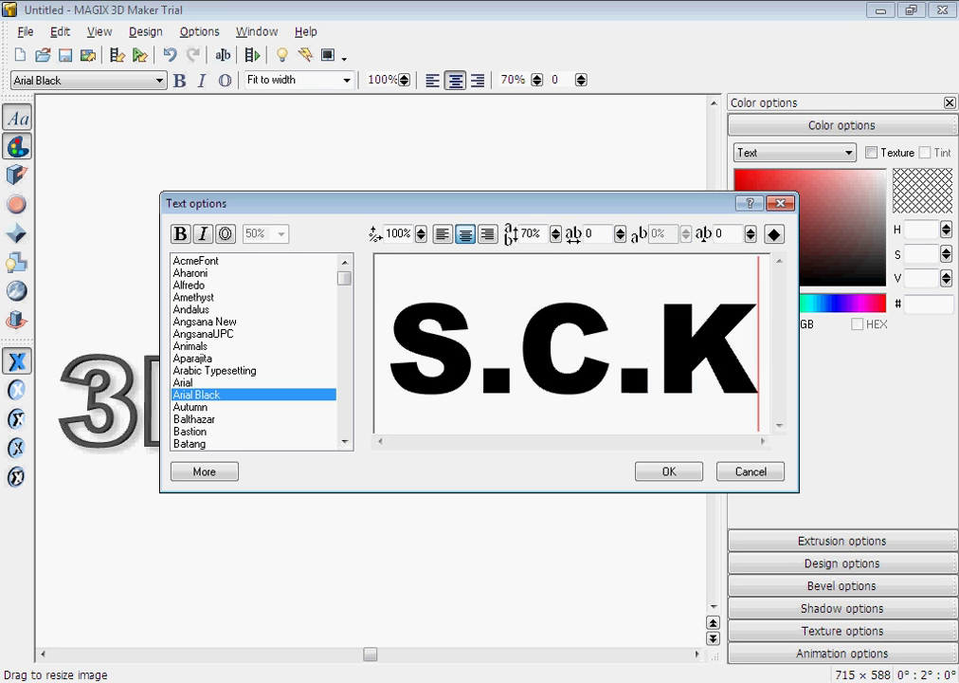
{"action": "key", "text": "Return"}
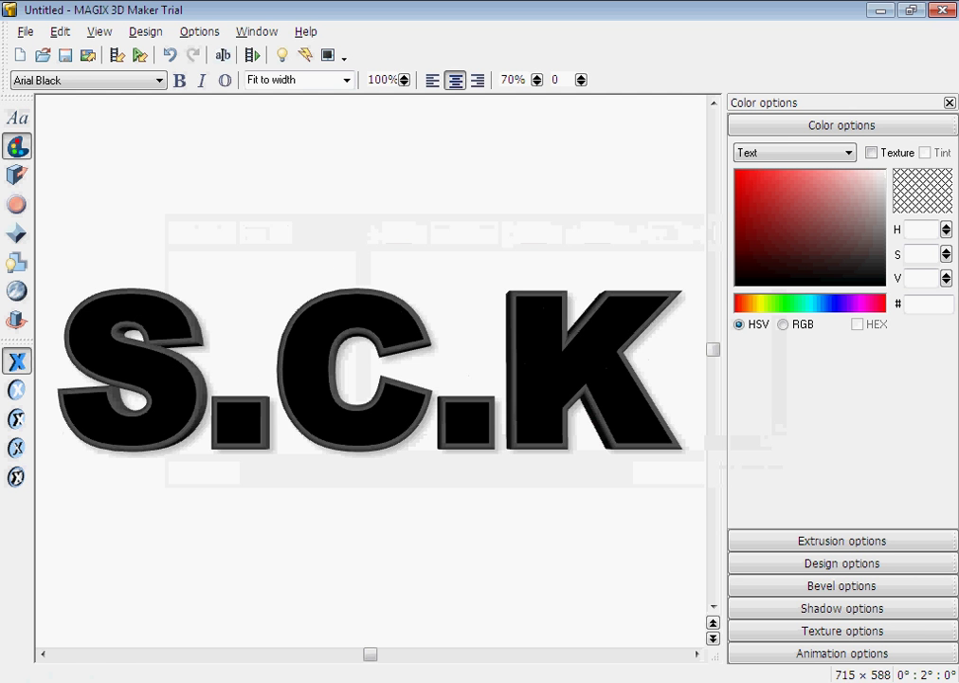
Step: Adjust the extrusion depth of the S.C.K text and rotate it back to nearly front-facing
{"action": "left_click_drag", "start_coordinate": [313, 417], "coordinate": [387, 360]}
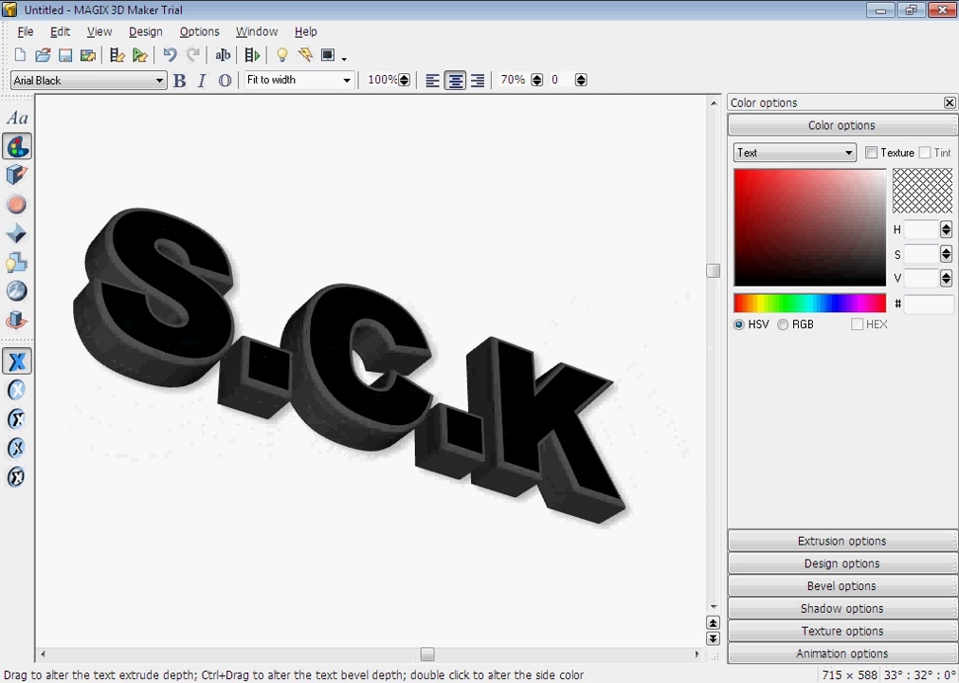
{"action": "left_click_drag", "start_coordinate": [365, 429], "coordinate": [340, 441]}
{"action": "left_click_drag", "start_coordinate": [375, 365], "coordinate": [317, 421]}
Step: Set the colour of the text faces to red (FF0000)
{"action": "left_click", "coordinate": [812, 153]}
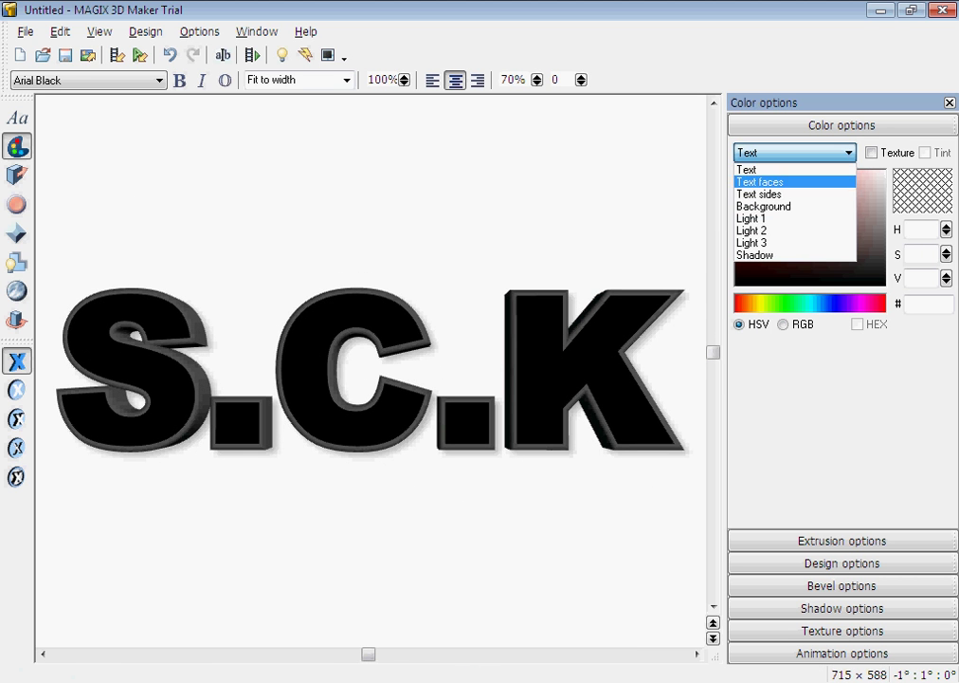
{"action": "left_click", "coordinate": [760, 181]}
{"action": "left_click", "coordinate": [750, 183]}
{"action": "left_click_drag", "start_coordinate": [750, 183], "coordinate": [739, 174]}
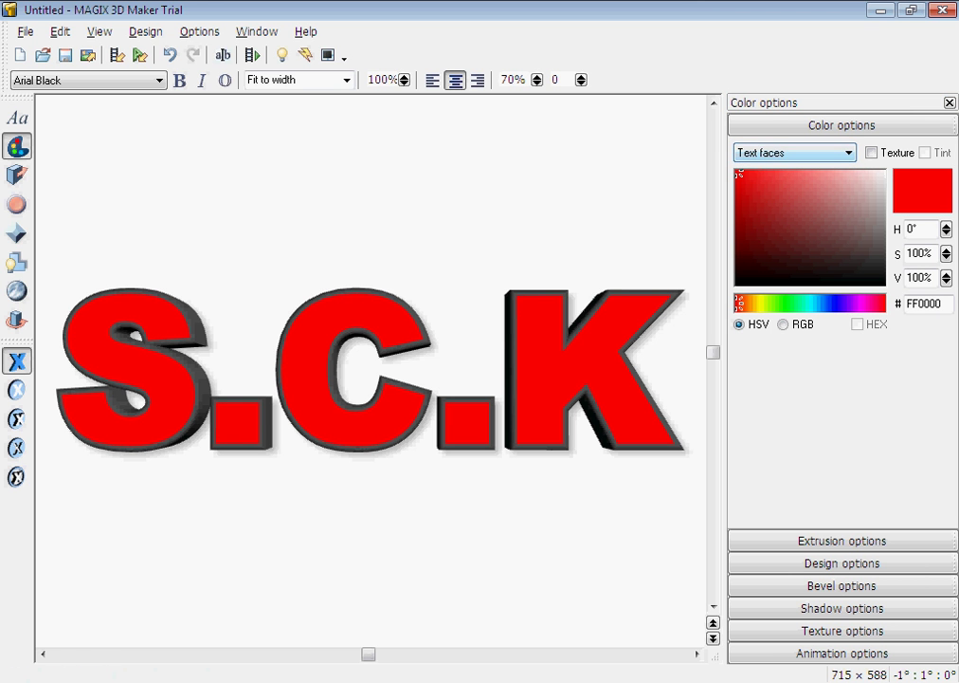
Step: Set the colour of the text faces to white (FFFFFF)
{"action": "left_click", "coordinate": [794, 152]}
{"action": "left_click", "coordinate": [794, 152]}
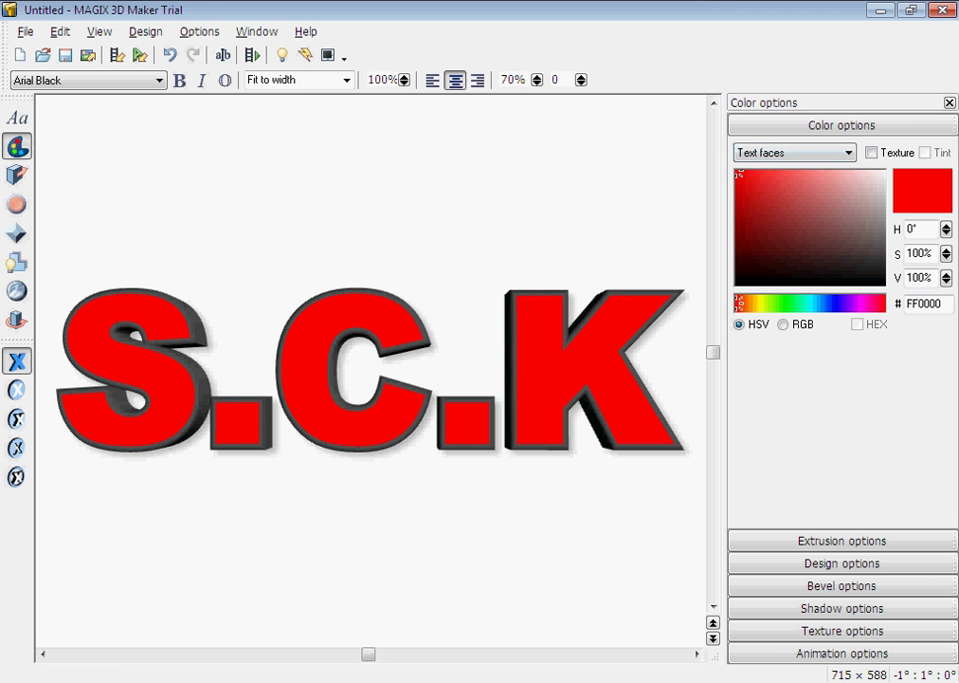
{"action": "left_click", "coordinate": [818, 304]}
{"action": "left_click_drag", "start_coordinate": [739, 174], "coordinate": [882, 173]}
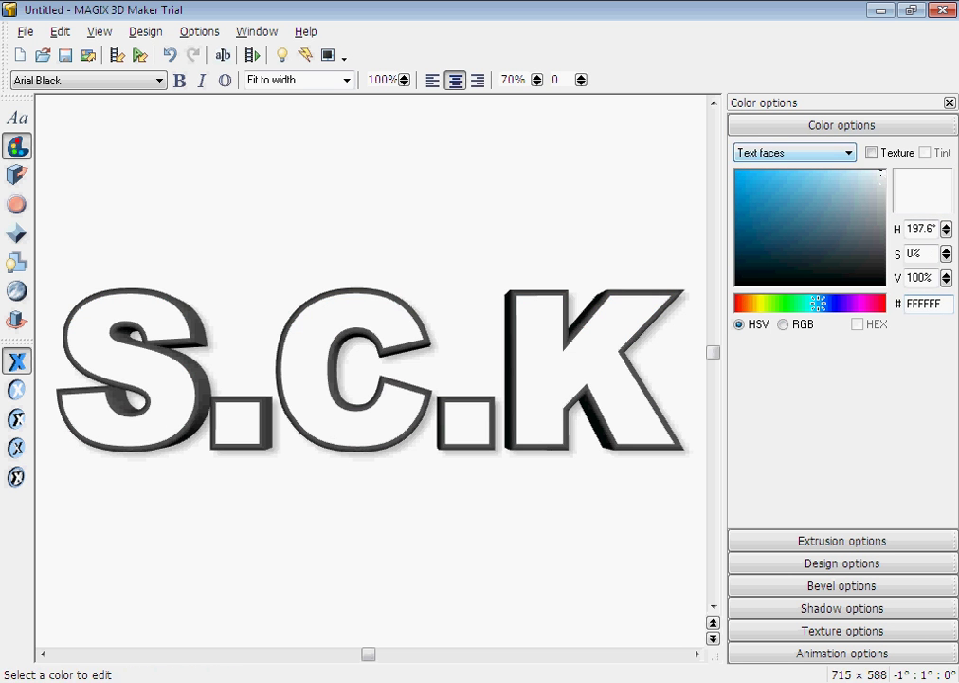
Step: Set the colour of the text sides to black (000000), rotating the text to check them
{"action": "left_click", "coordinate": [794, 152]}
{"action": "left_click", "coordinate": [771, 193]}
{"action": "left_click_drag", "start_coordinate": [882, 256], "coordinate": [740, 173]}
{"action": "left_click_drag", "start_coordinate": [370, 379], "coordinate": [455, 313]}
{"action": "left_click", "coordinate": [853, 283]}
{"action": "left_click_drag", "start_coordinate": [853, 282], "coordinate": [886, 171]}
{"action": "left_click_drag", "start_coordinate": [446, 369], "coordinate": [377, 402]}
{"action": "left_click_drag", "start_coordinate": [858, 272], "coordinate": [885, 285]}
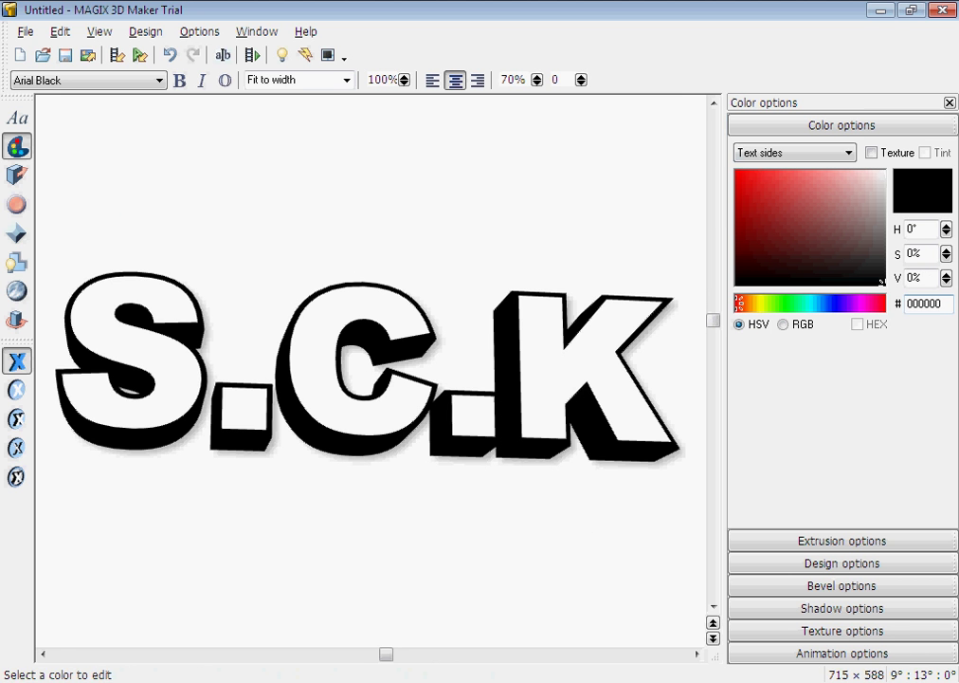
Step: Examine the colour settings of the background and Light 1
{"action": "left_click", "coordinate": [806, 153]}
{"action": "left_click", "coordinate": [764, 206]}
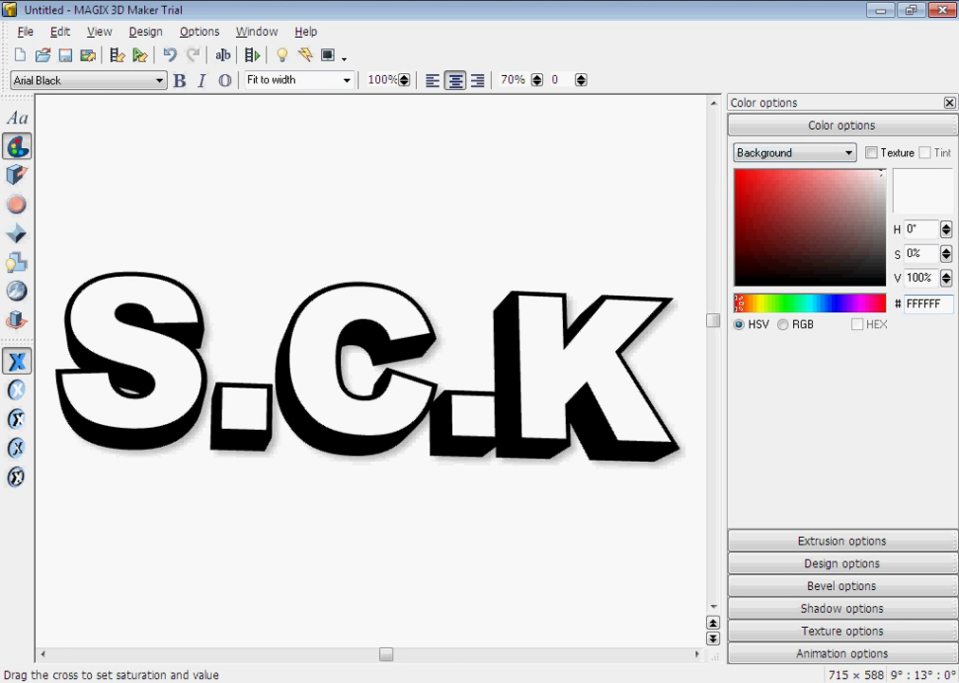
{"action": "left_click", "coordinate": [794, 152]}
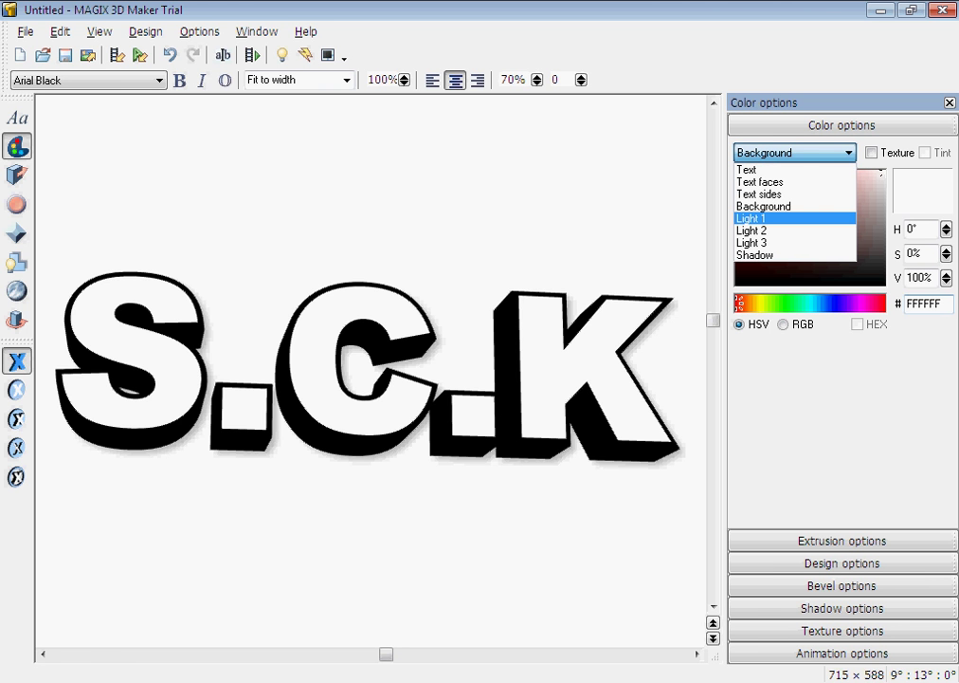
{"action": "left_click", "coordinate": [751, 218]}
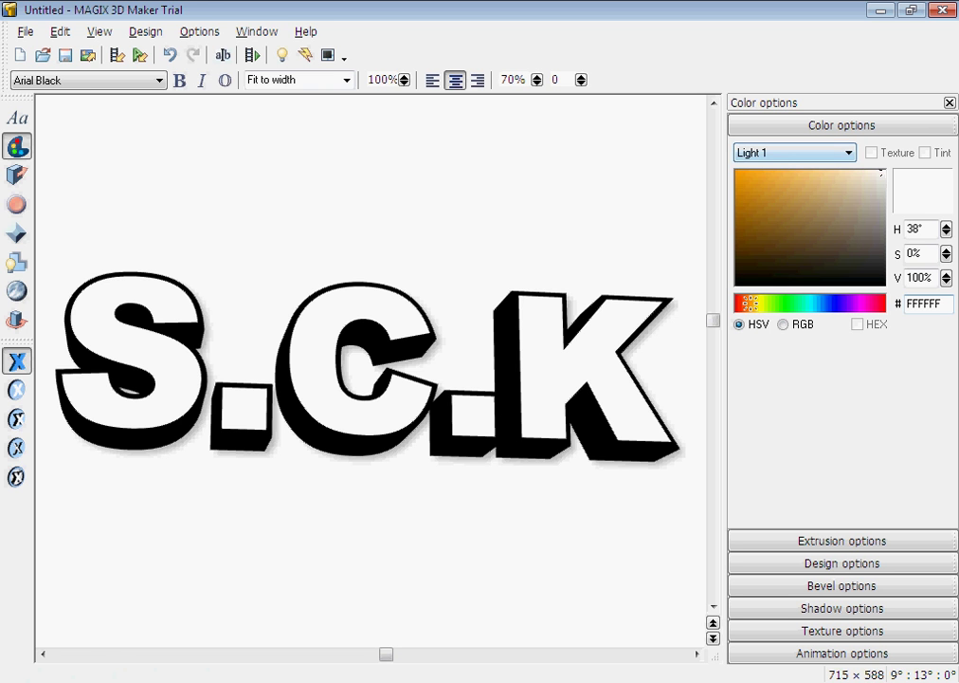
Step: Try red (FF0000) as the shadow colour, then set it to black (000000)
{"action": "left_click", "coordinate": [794, 152]}
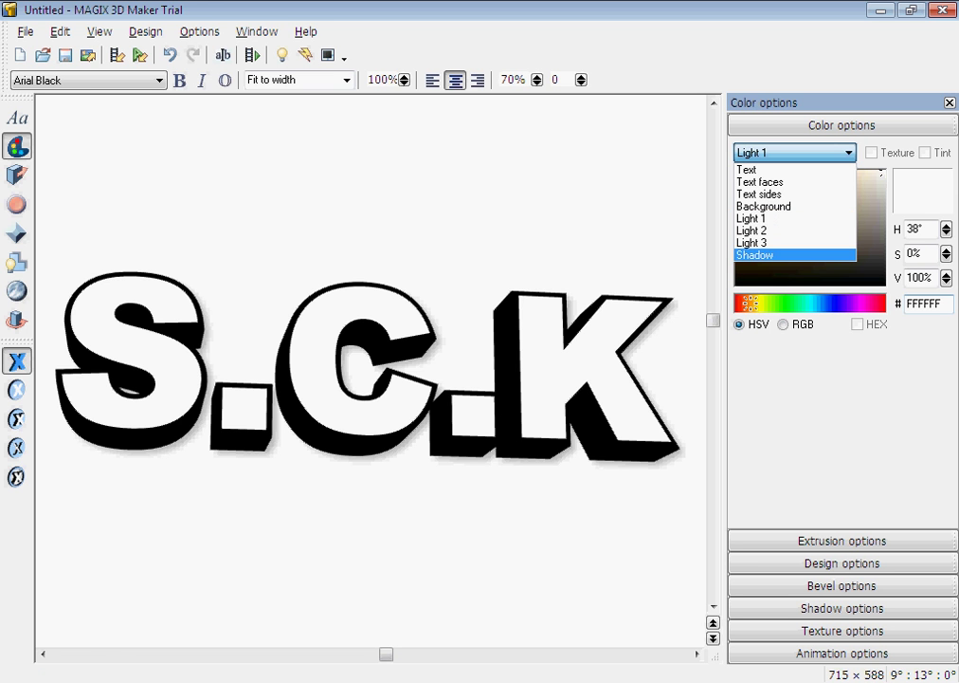
{"action": "left_click", "coordinate": [755, 254]}
{"action": "left_click", "coordinate": [738, 173]}
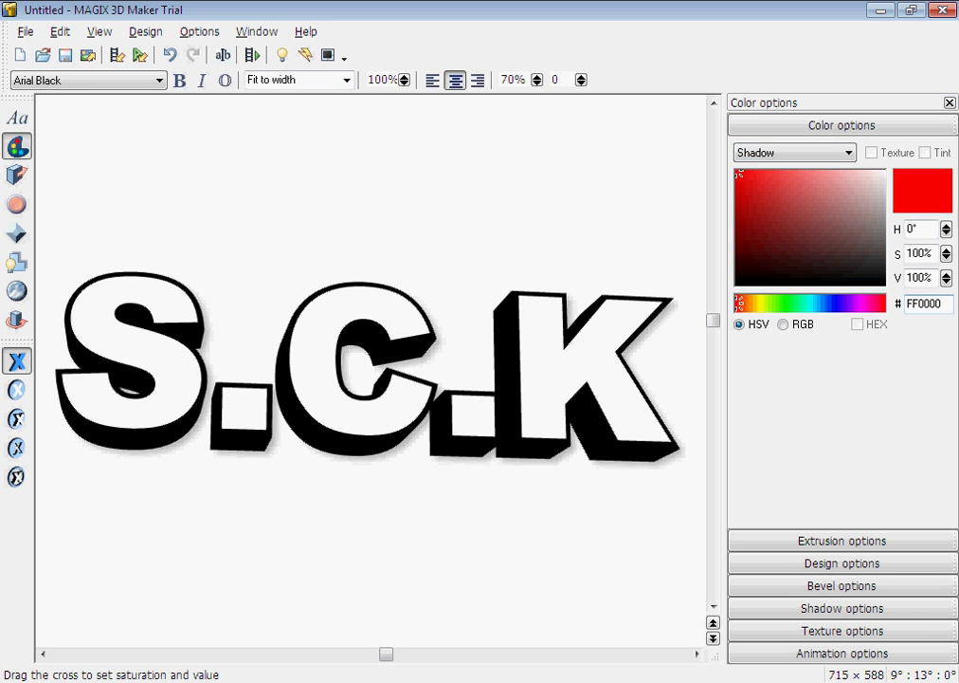
{"action": "left_click_drag", "start_coordinate": [417, 398], "coordinate": [389, 415]}
{"action": "left_click", "coordinate": [883, 282]}
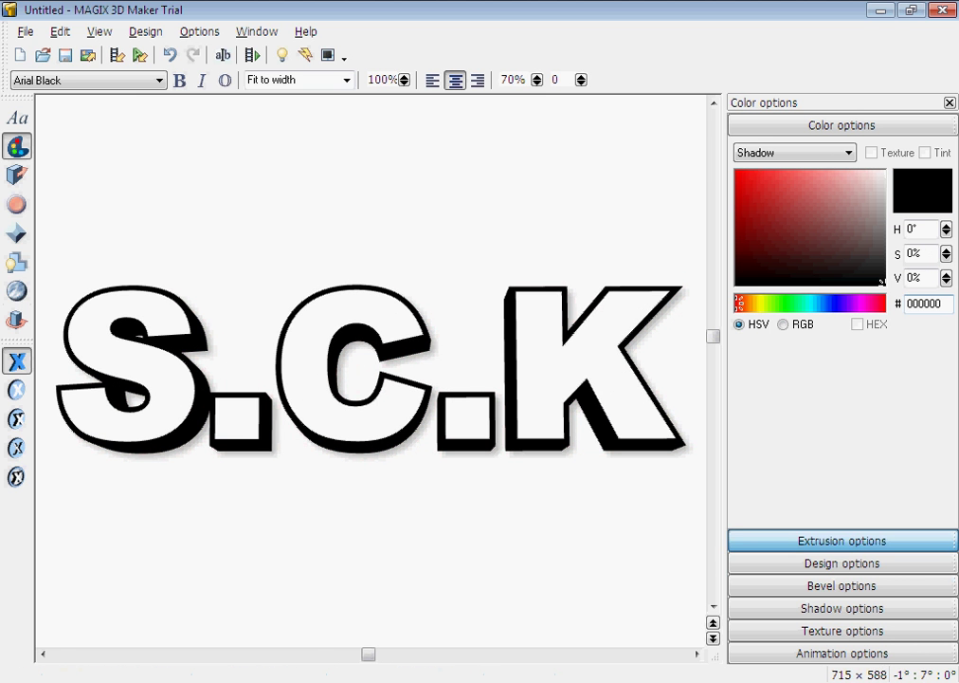
Step: Examine the extrusion and design options for the text
{"action": "left_click", "coordinate": [842, 540]}
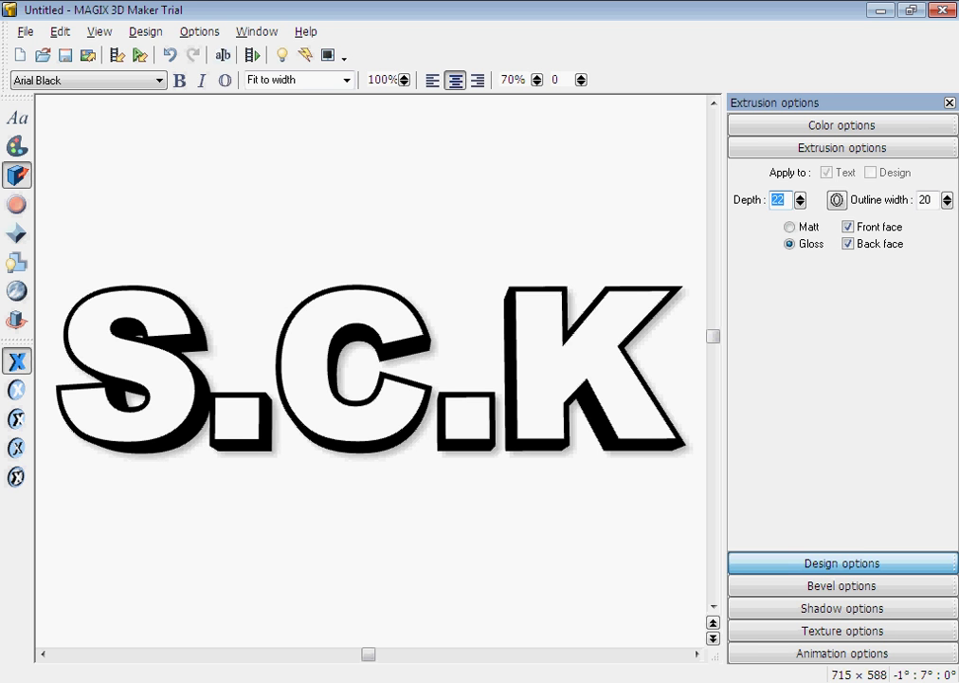
{"action": "left_click", "coordinate": [842, 563]}
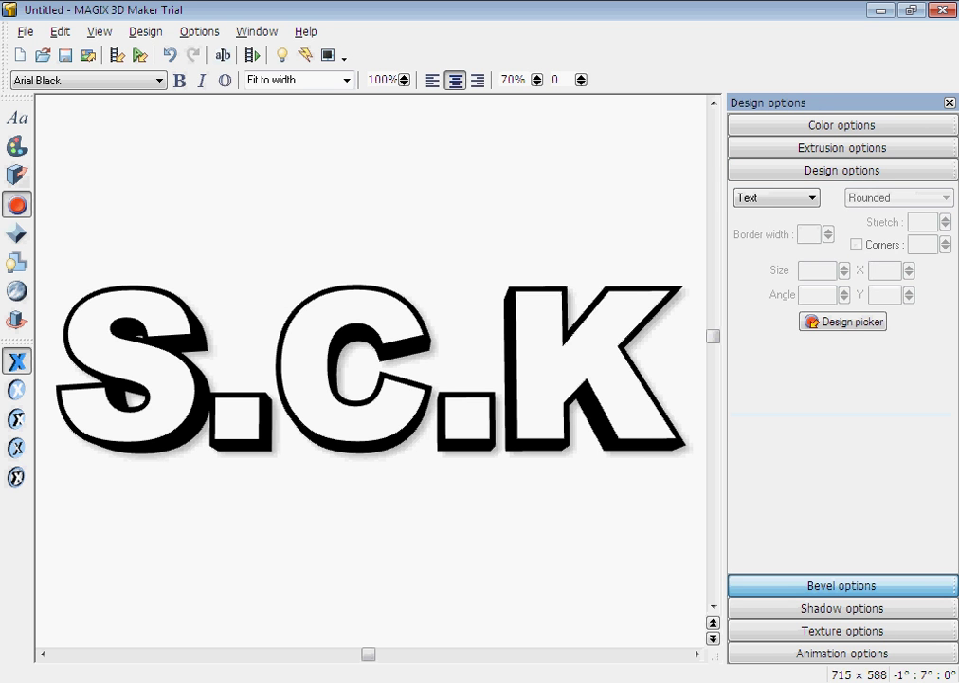
Step: Try the 30°, 45° and 60° Bevel, Curved, Angled and Rolled bevel shapes on the text, turning it side-on to compare
{"action": "left_click", "coordinate": [842, 585]}
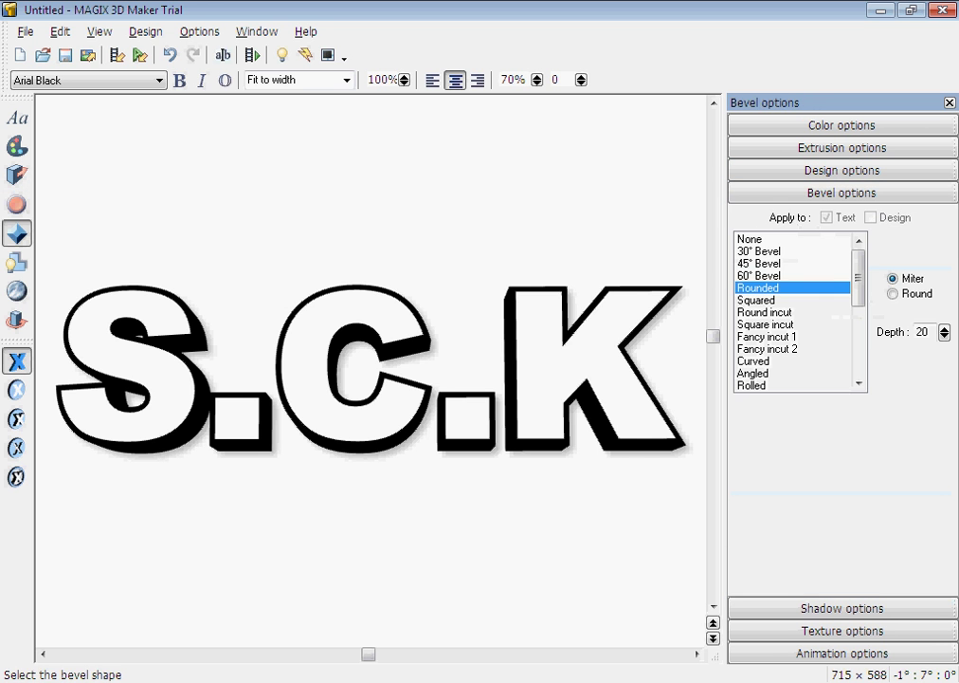
{"action": "left_click", "coordinate": [759, 251]}
{"action": "left_click", "coordinate": [759, 264]}
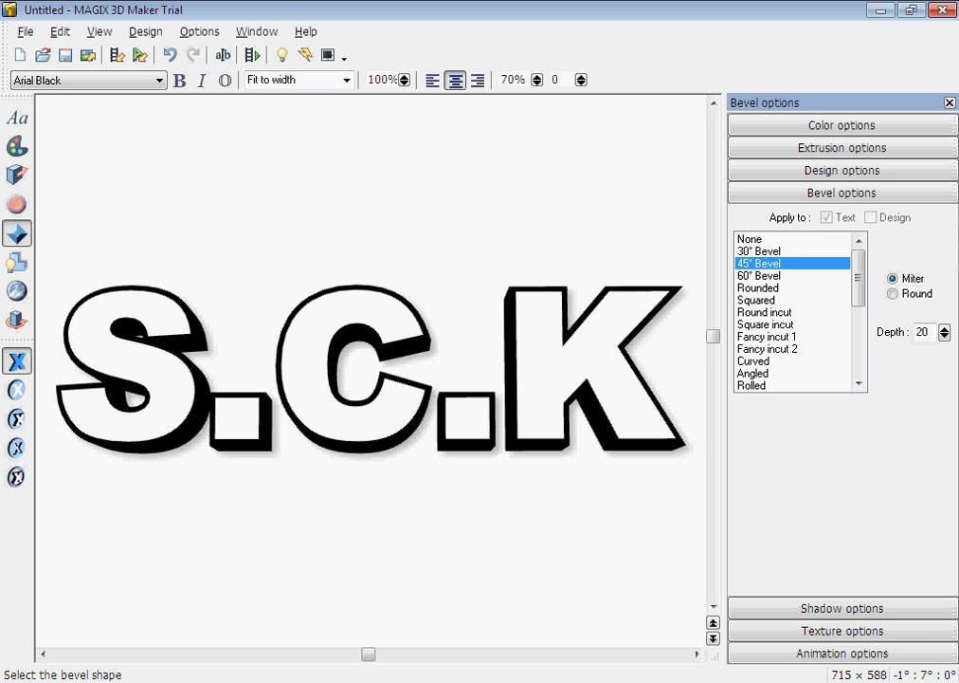
{"action": "left_click", "coordinate": [760, 276]}
{"action": "left_click_drag", "start_coordinate": [370, 370], "coordinate": [544, 387]}
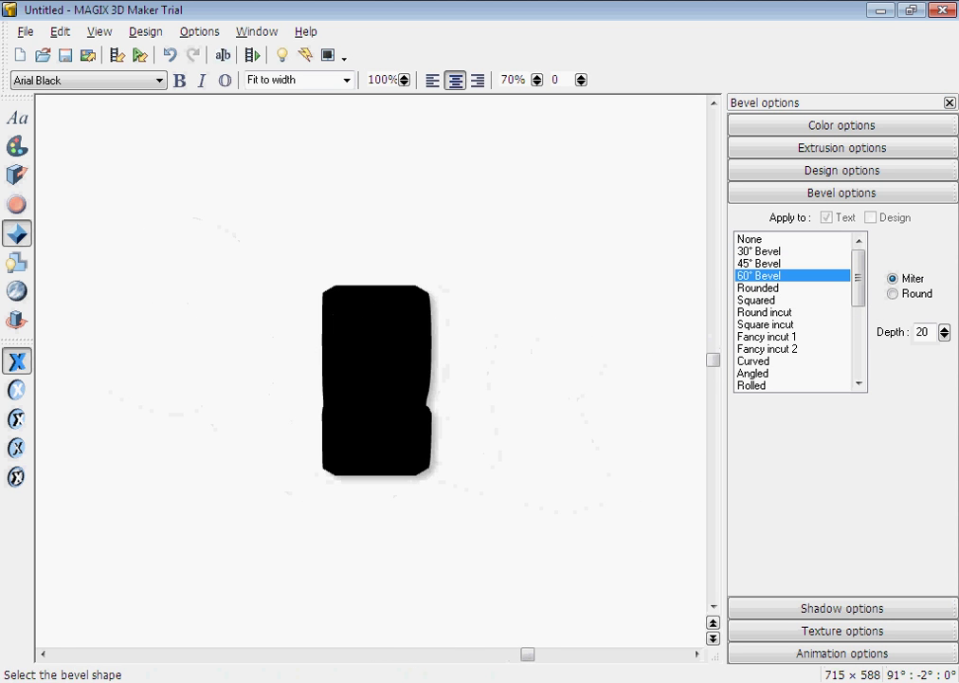
{"action": "left_click", "coordinate": [755, 361]}
{"action": "left_click", "coordinate": [755, 374]}
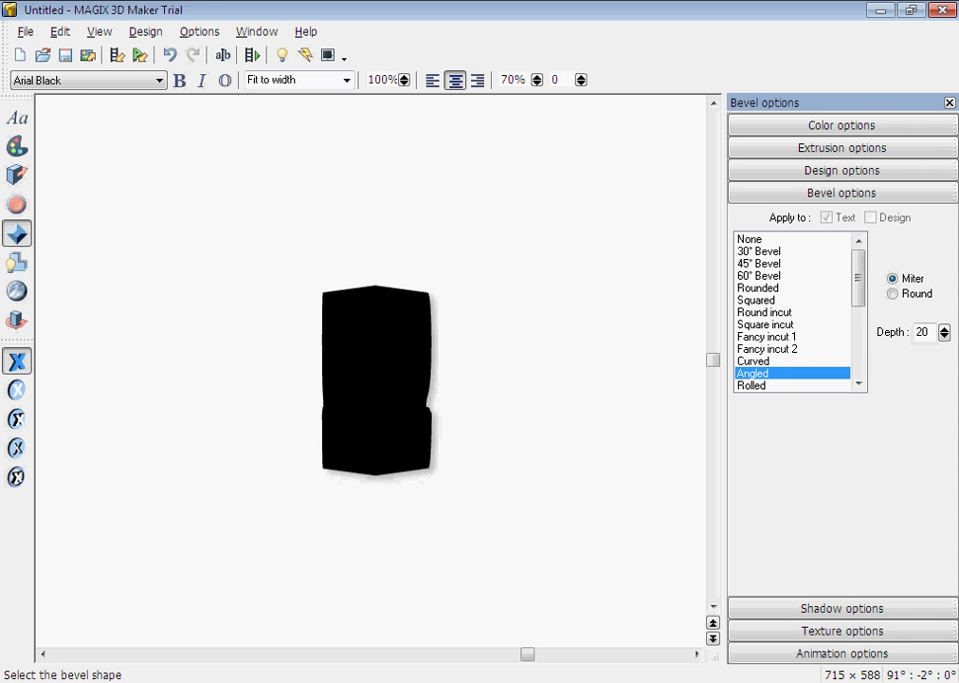
{"action": "left_click", "coordinate": [754, 385]}
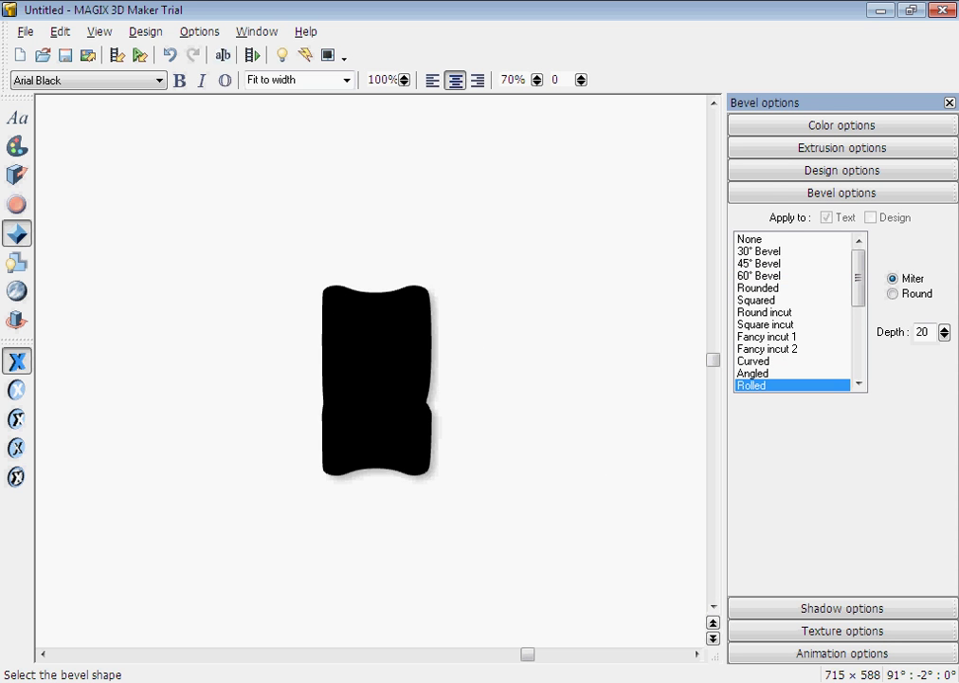
Step: Try the Squared, Triangle cornered 1, Triangle cornered 2 and Triangle faced bevel shapes on the text
{"action": "left_click", "coordinate": [756, 300]}
{"action": "left_click_drag", "start_coordinate": [859, 279], "coordinate": [859, 347]}
{"action": "left_click", "coordinate": [780, 349]}
{"action": "left_click", "coordinate": [779, 361]}
{"action": "left_click", "coordinate": [770, 337]}
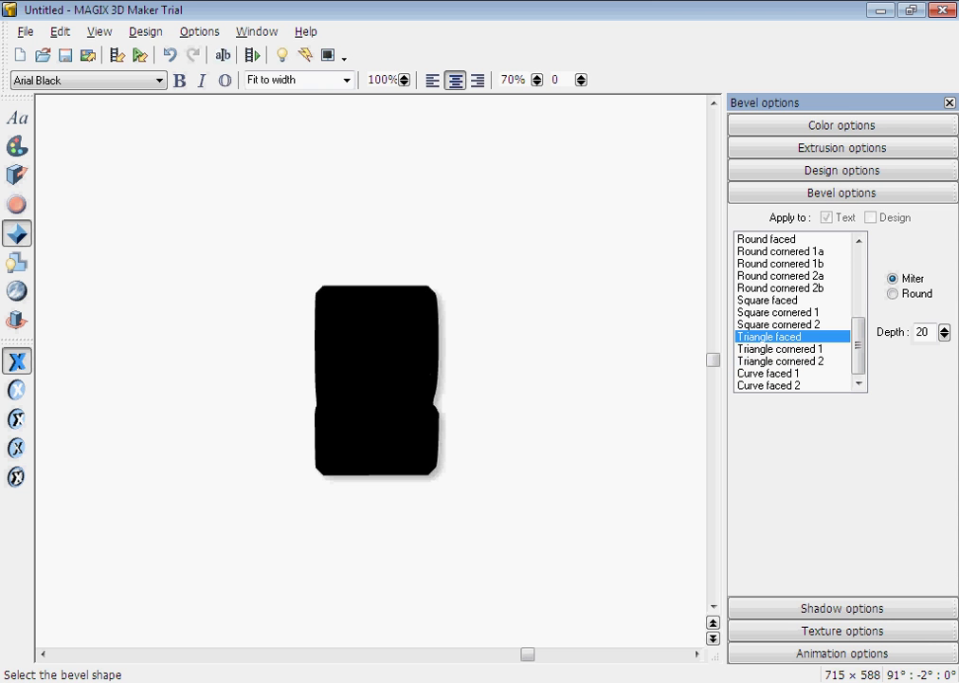
Step: Reduce the extrusion depth of the text to a thin slab and rotate it back to face the front
{"action": "left_click_drag", "start_coordinate": [398, 379], "coordinate": [349, 379]}
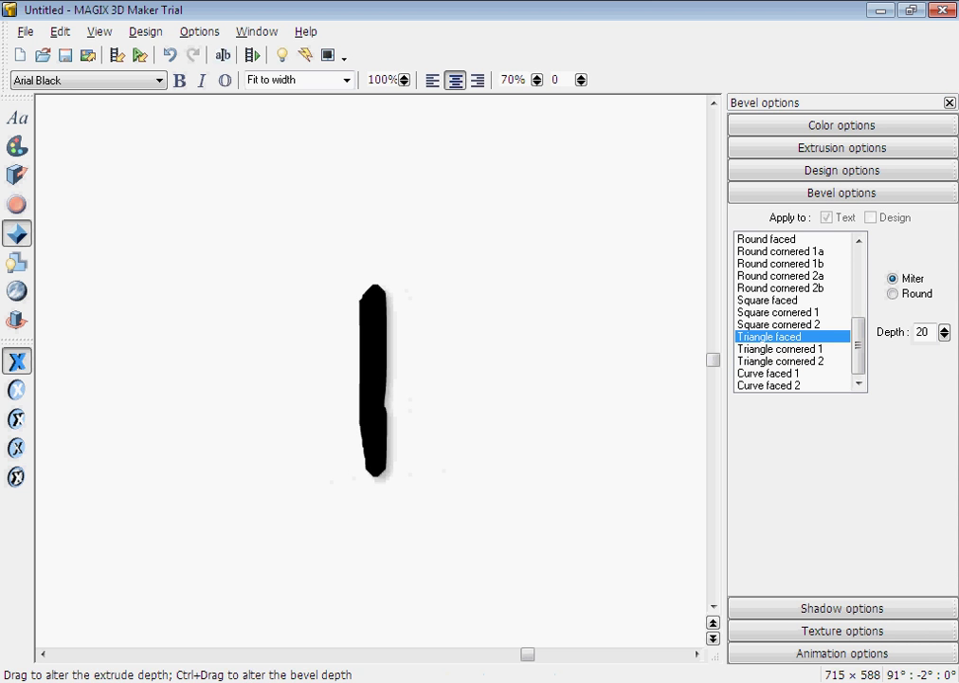
{"action": "left_click_drag", "start_coordinate": [569, 359], "coordinate": [408, 358]}
Step: Try the Triangle cornered 1, Curve faced 1 and Square faced bevels, then apply Round cornered 1a to the text
{"action": "left_click", "coordinate": [781, 349]}
{"action": "left_click", "coordinate": [781, 374]}
{"action": "left_click", "coordinate": [781, 300]}
{"action": "left_click", "coordinate": [781, 251]}
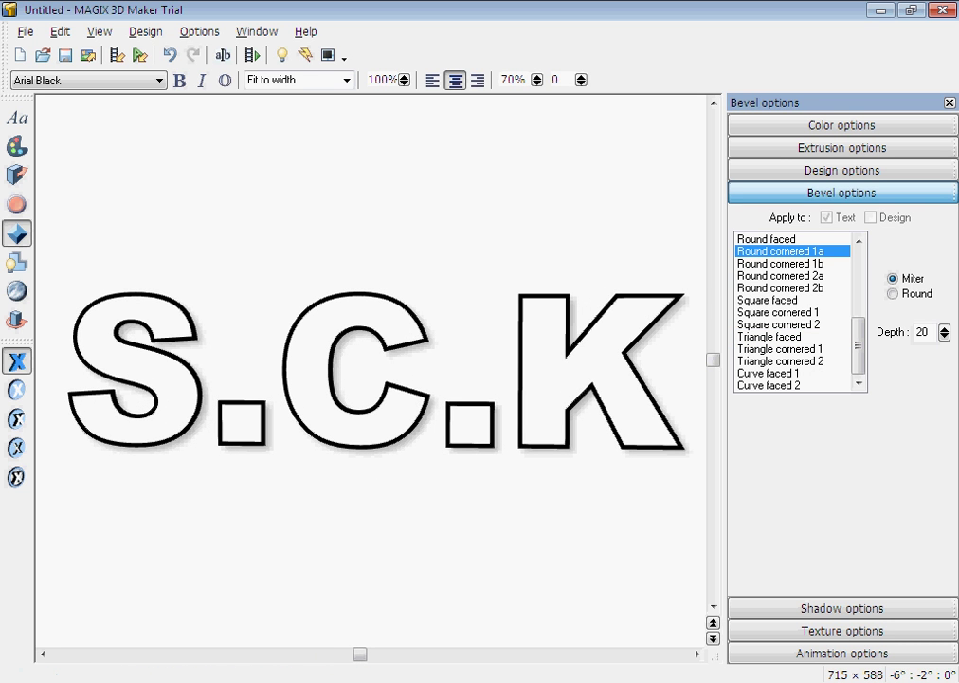
Step: Examine the shadow, texture and animation options for the text
{"action": "left_click", "coordinate": [843, 610]}
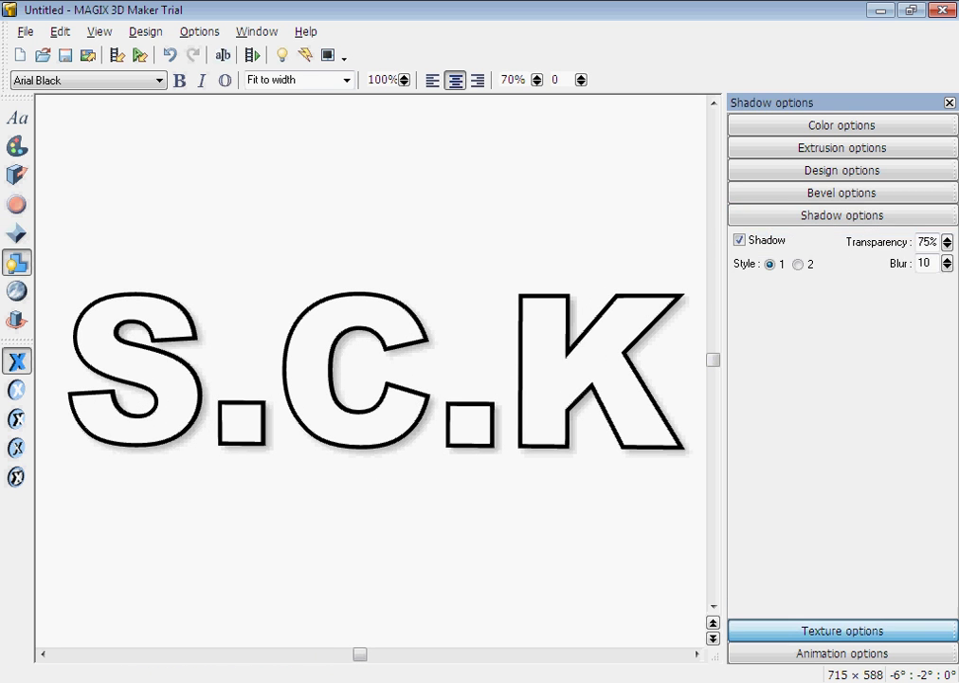
{"action": "left_click", "coordinate": [843, 631]}
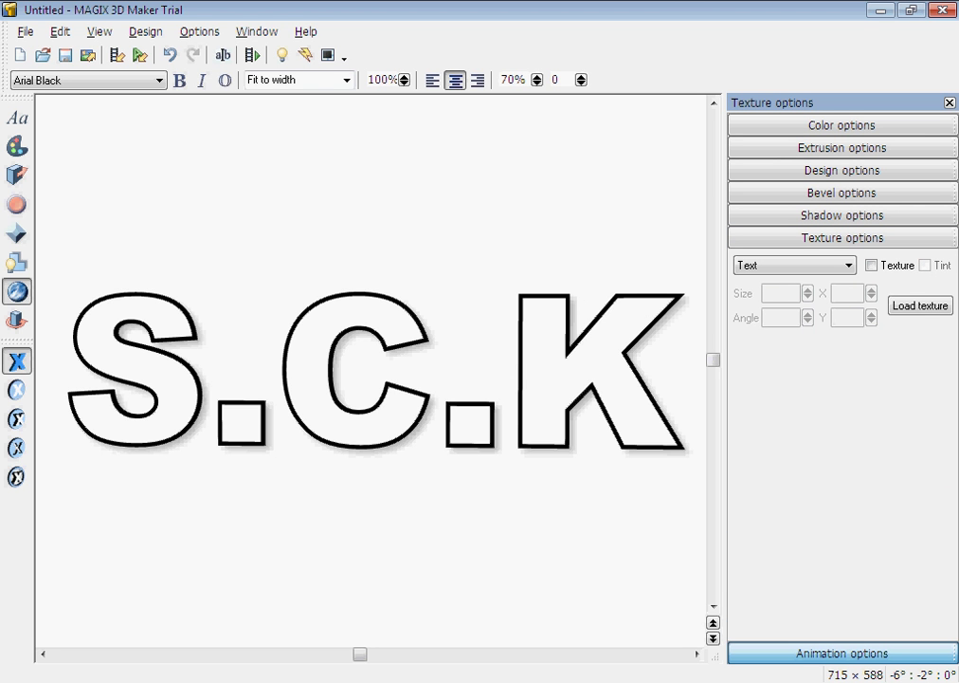
{"action": "left_click", "coordinate": [843, 654]}
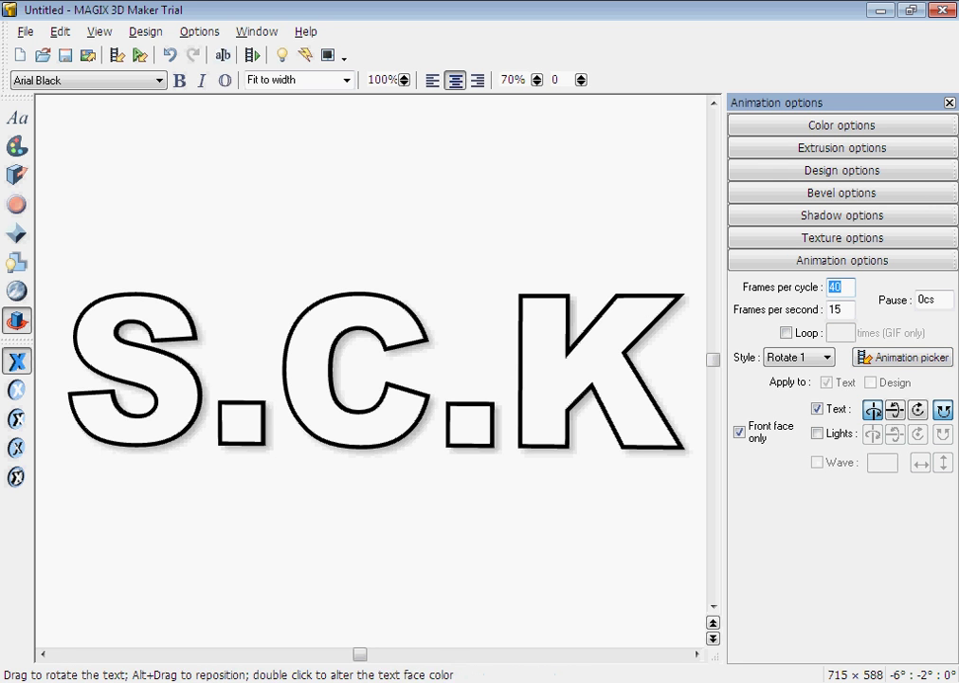
Step: Close the animation options and preview the text animation
{"action": "left_click", "coordinate": [949, 101]}
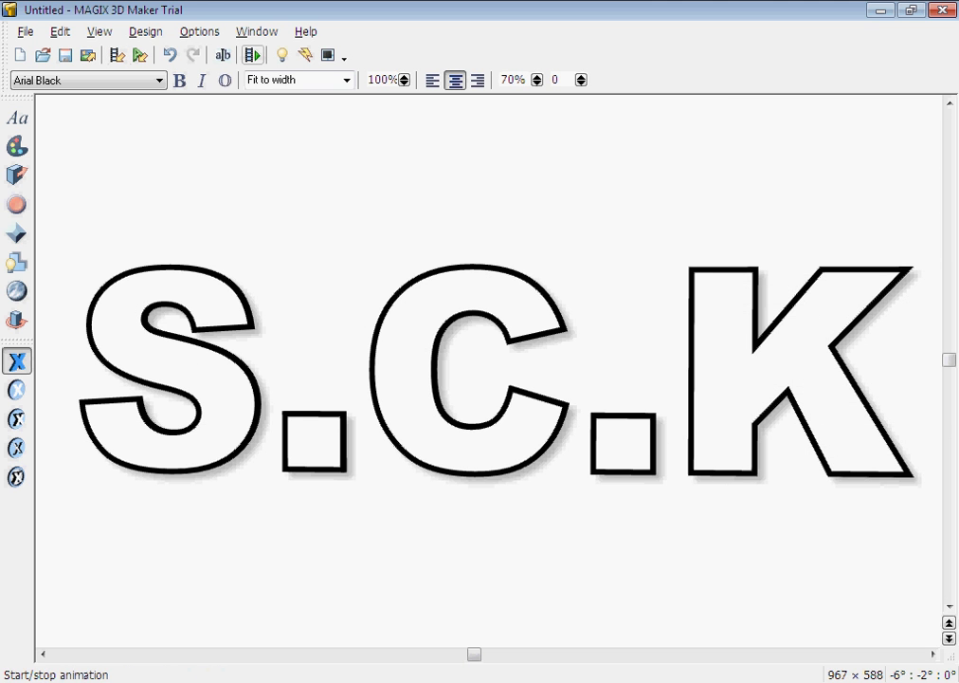
{"action": "left_click", "coordinate": [252, 55]}
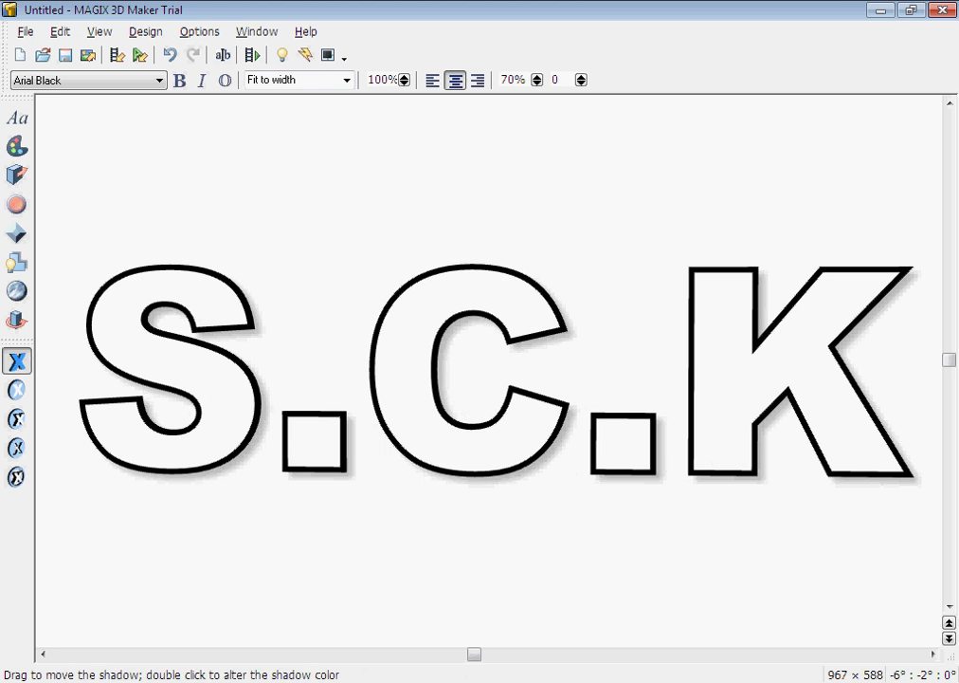
Step: Deepen the extrusion of the text and rotate it to about 7° and 43° so its thick sides show
{"action": "left_click_drag", "start_coordinate": [398, 370], "coordinate": [502, 366]}
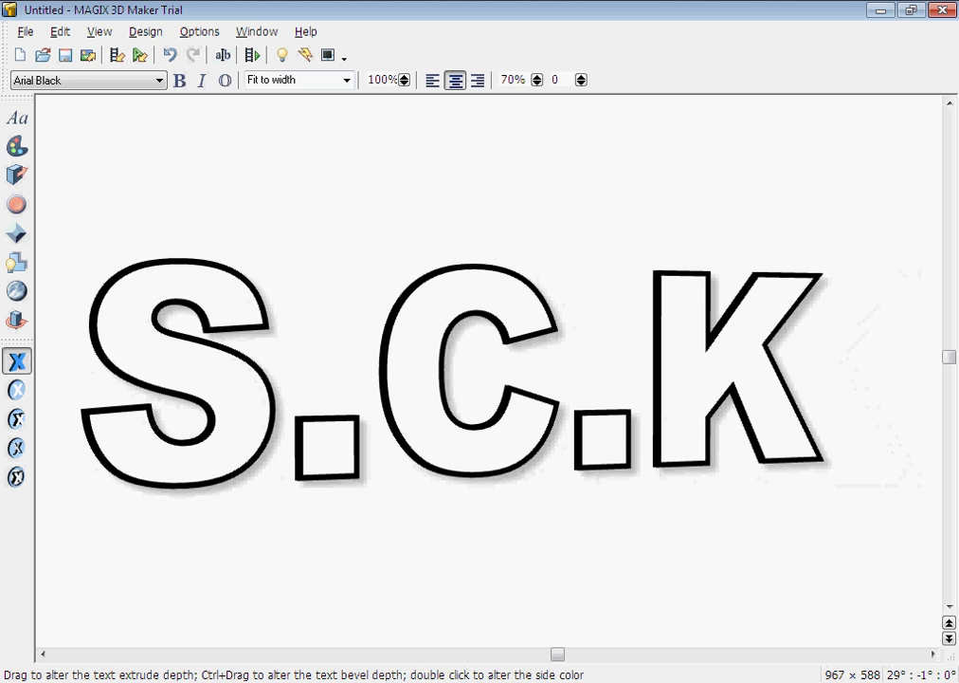
{"action": "left_click_drag", "start_coordinate": [385, 370], "coordinate": [364, 370]}
{"action": "left_click_drag", "start_coordinate": [427, 375], "coordinate": [323, 265]}
{"action": "left_click_drag", "start_coordinate": [531, 343], "coordinate": [538, 356]}
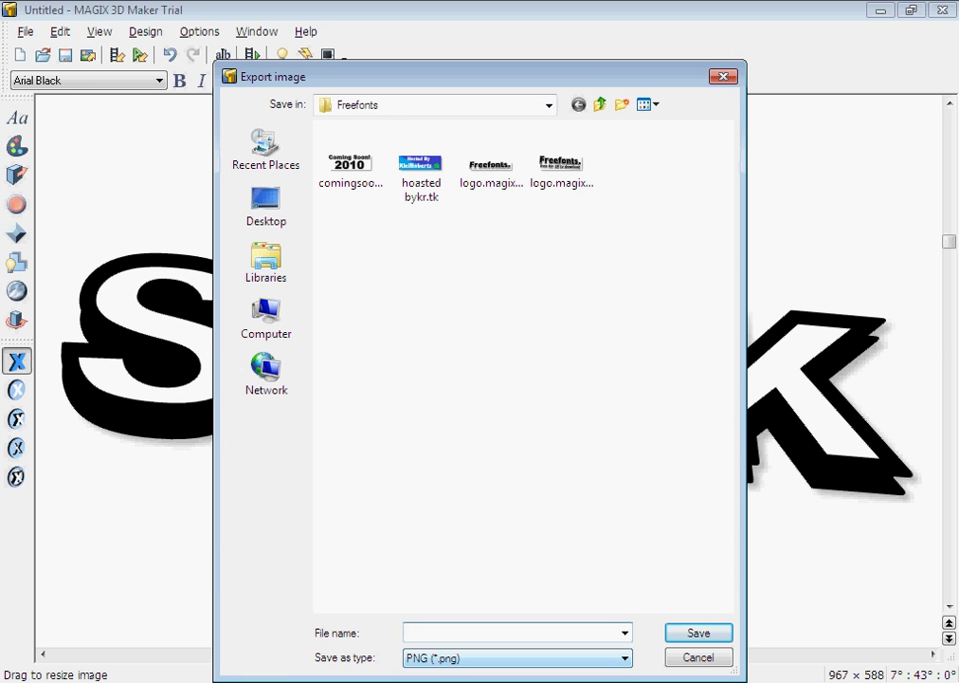
Step: Export the logo as a transparent, cropped true-colour PNG named SCK in the Freefonts folder
{"action": "type", "text": "SCK"}
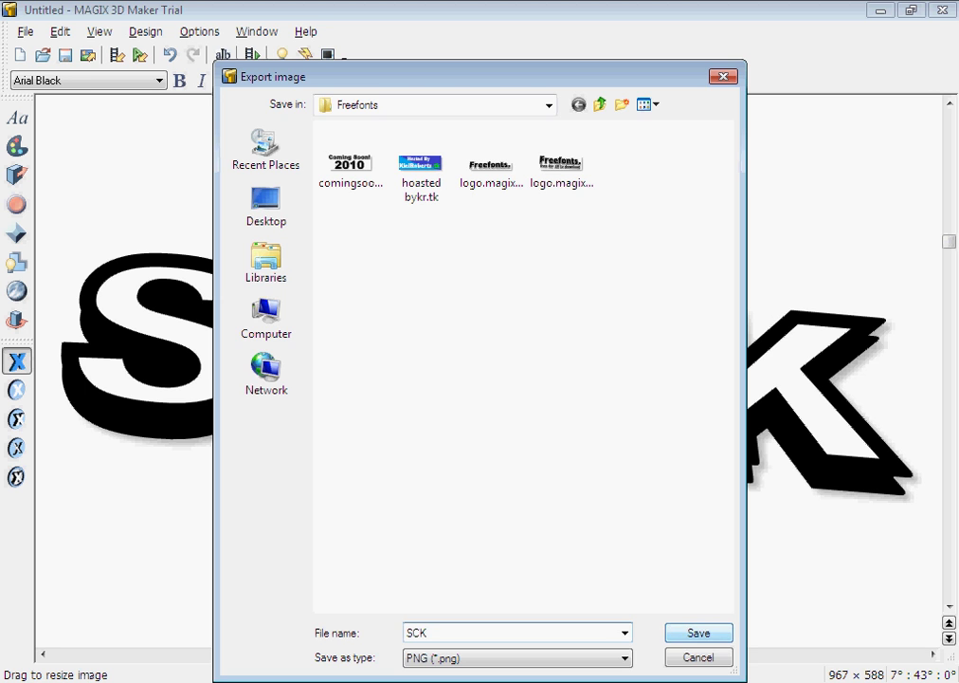
{"action": "key", "text": "Return"}
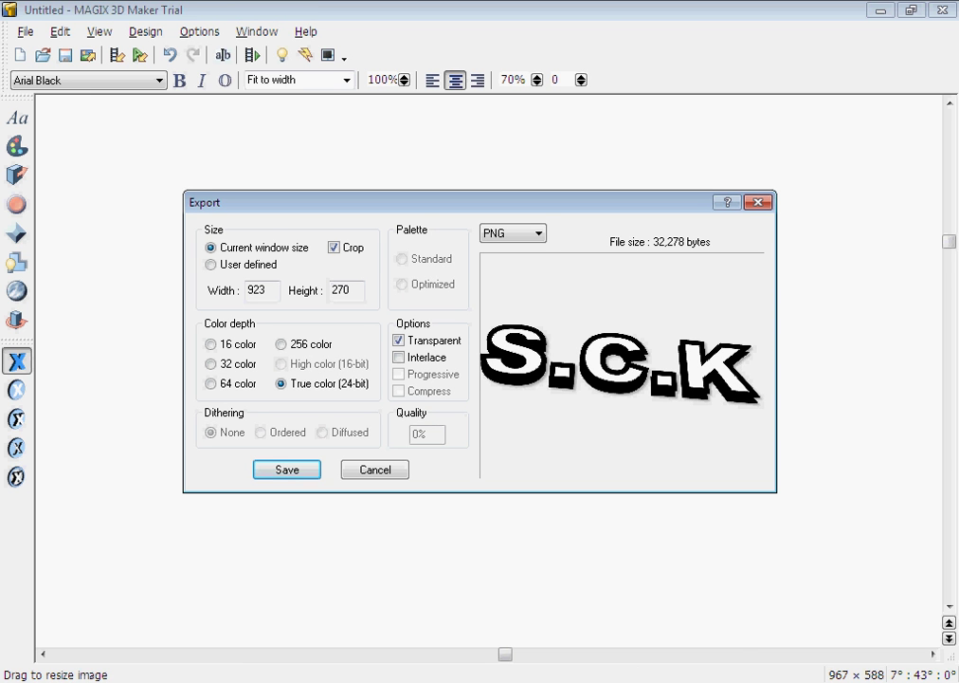
{"action": "left_click", "coordinate": [400, 340]}
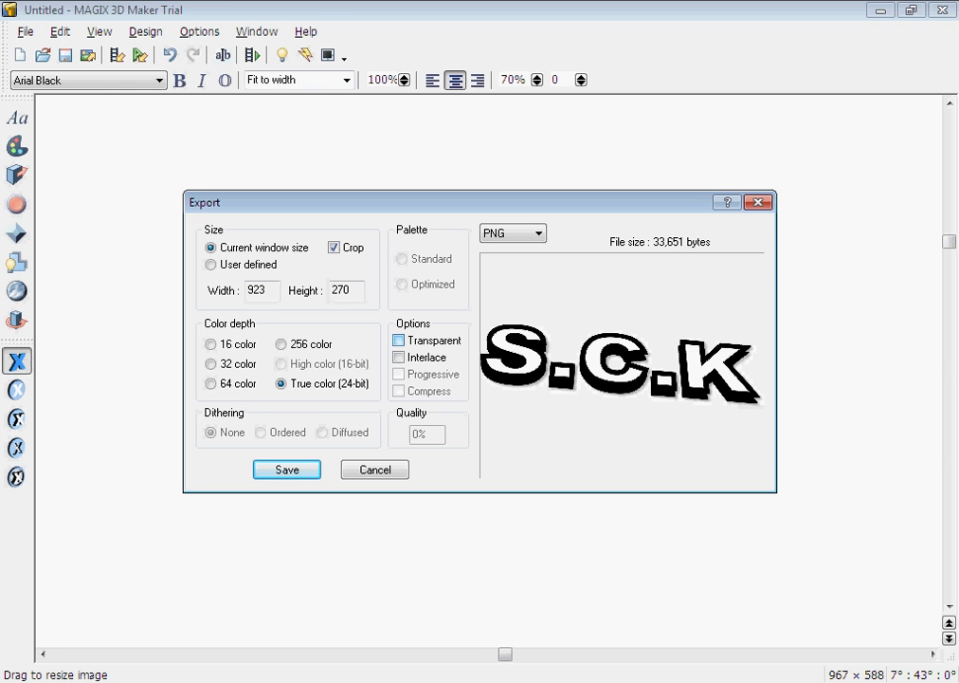
{"action": "left_click", "coordinate": [399, 340]}
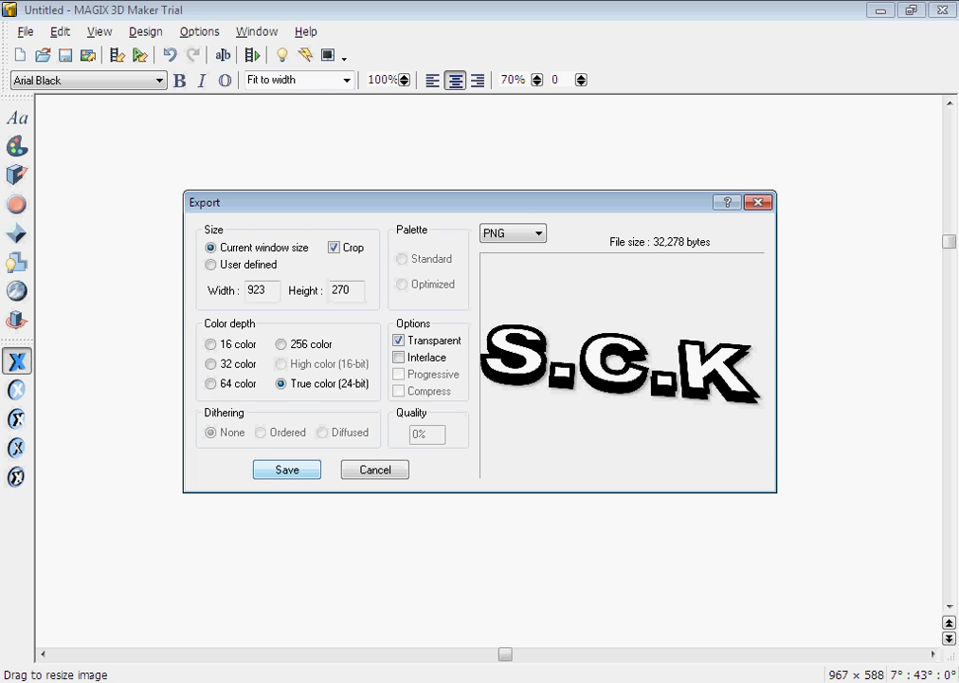
{"action": "left_click", "coordinate": [287, 470]}
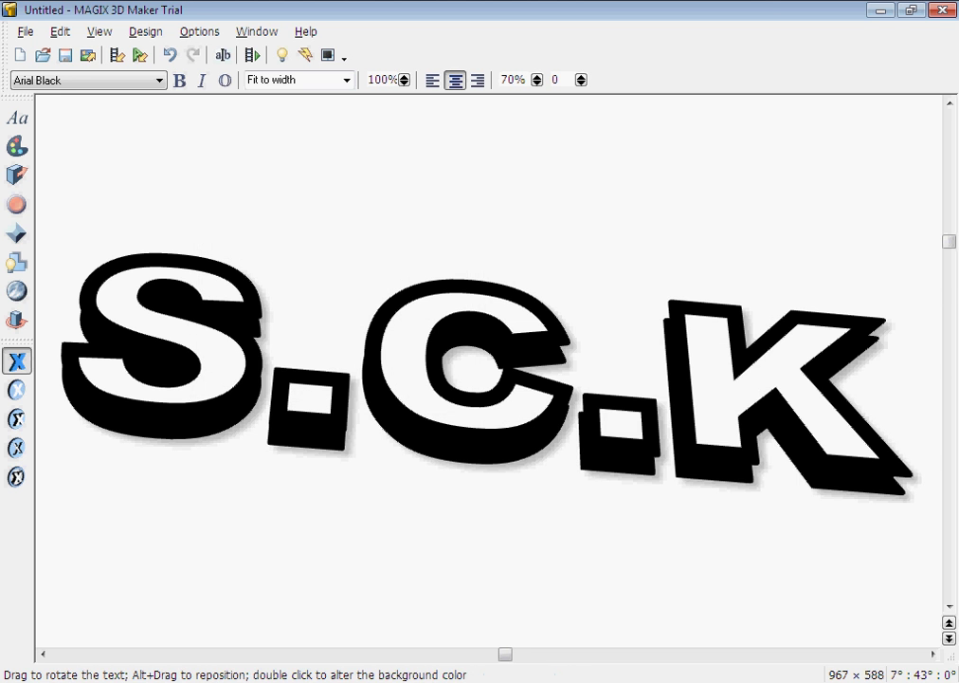
Step: Rotate the text back to face the front and try the text-on-a-button design, turning it sideways
{"action": "left_click_drag", "start_coordinate": [493, 503], "coordinate": [464, 623]}
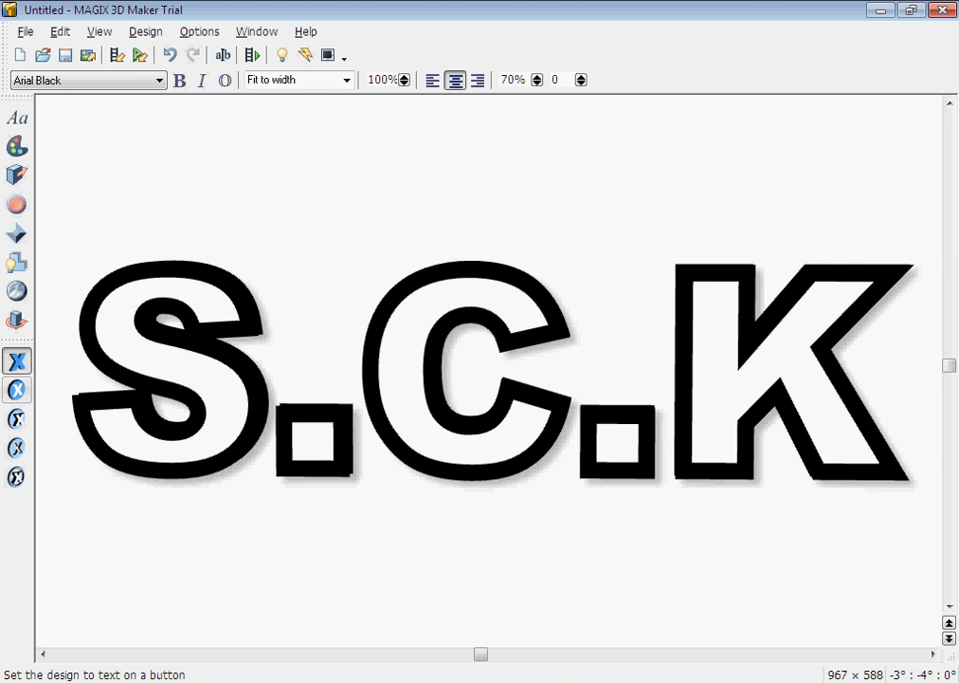
{"action": "left_click", "coordinate": [16, 389]}
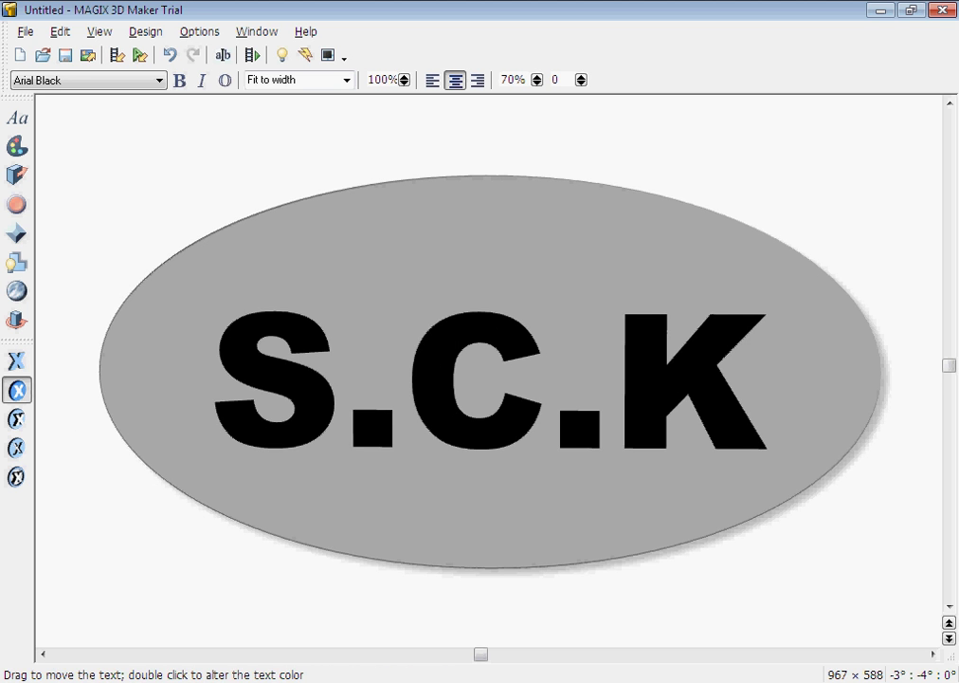
{"action": "left_click_drag", "start_coordinate": [378, 516], "coordinate": [527, 507]}
Step: Try the design type following the button and the text-cut-from-a-board design, rotating each one to inspect it
{"action": "left_click", "coordinate": [16, 418]}
{"action": "left_click_drag", "start_coordinate": [543, 398], "coordinate": [609, 398]}
{"action": "left_click_drag", "start_coordinate": [543, 517], "coordinate": [445, 516]}
{"action": "left_click", "coordinate": [16, 447]}
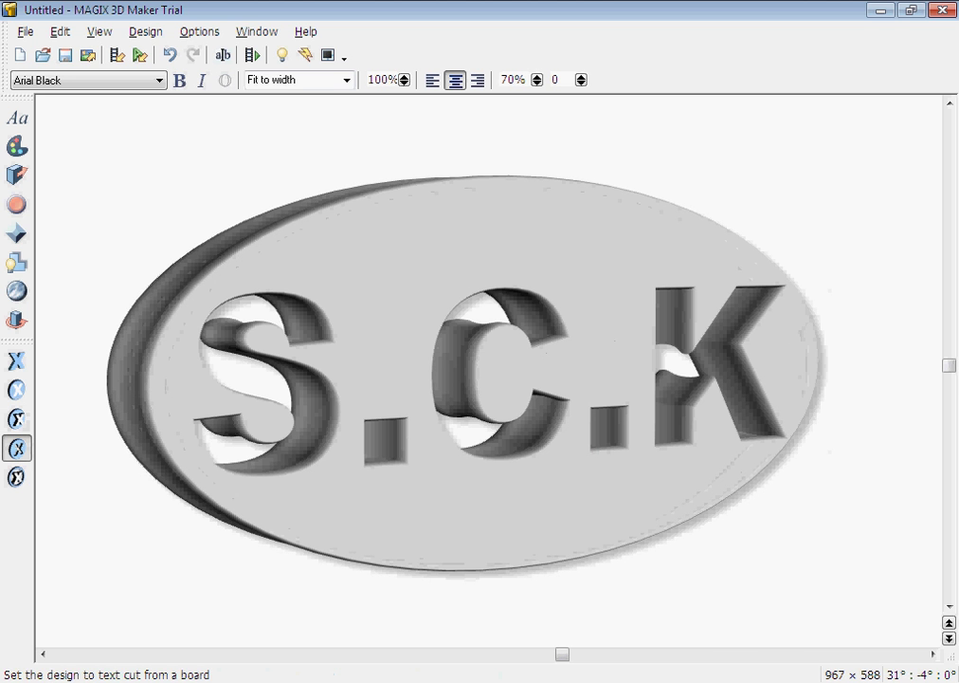
{"action": "left_click_drag", "start_coordinate": [512, 599], "coordinate": [461, 596]}
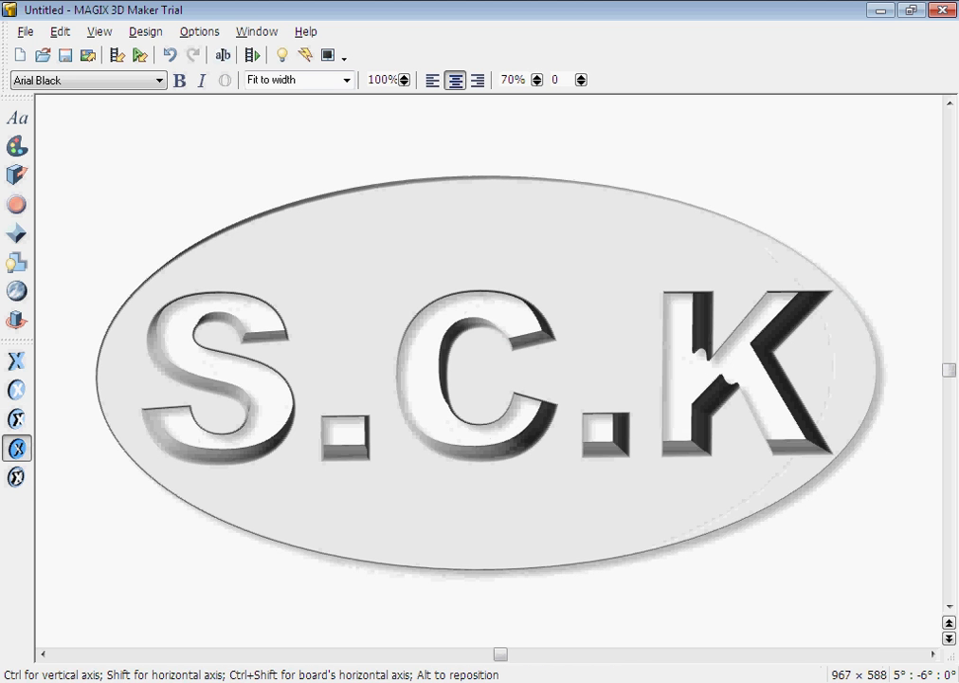
Step: Set the design to text inside an oval border, adjust its extrusion depth and rotate it to about -168° and 7°
{"action": "left_click", "coordinate": [16, 477]}
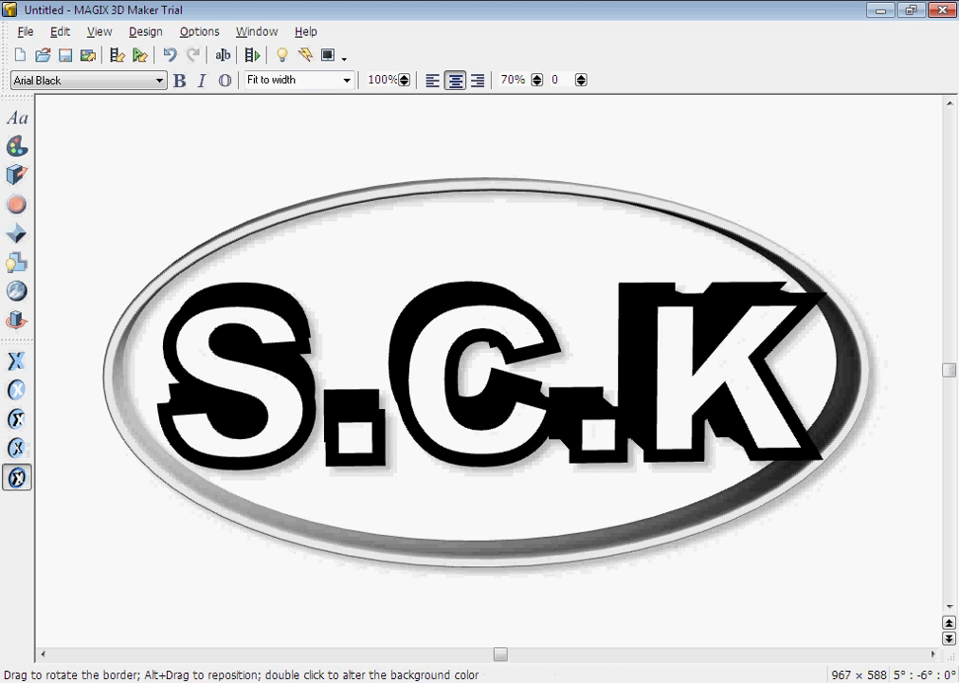
{"action": "left_click_drag", "start_coordinate": [394, 515], "coordinate": [835, 547]}
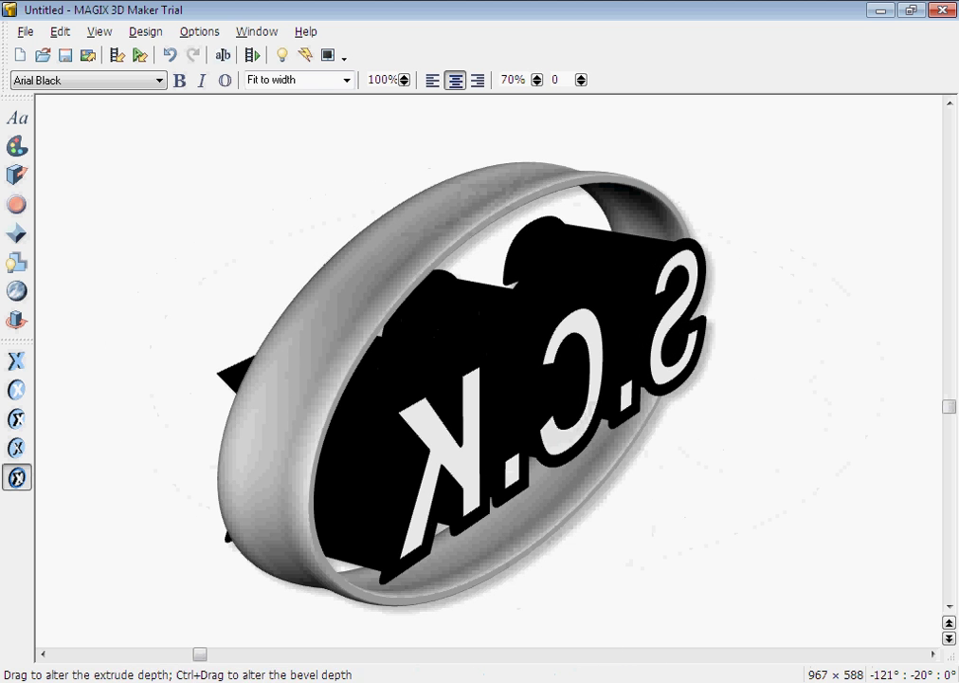
{"action": "left_click_drag", "start_coordinate": [380, 445], "coordinate": [446, 455]}
{"action": "left_click_drag", "start_coordinate": [531, 455], "coordinate": [442, 404]}
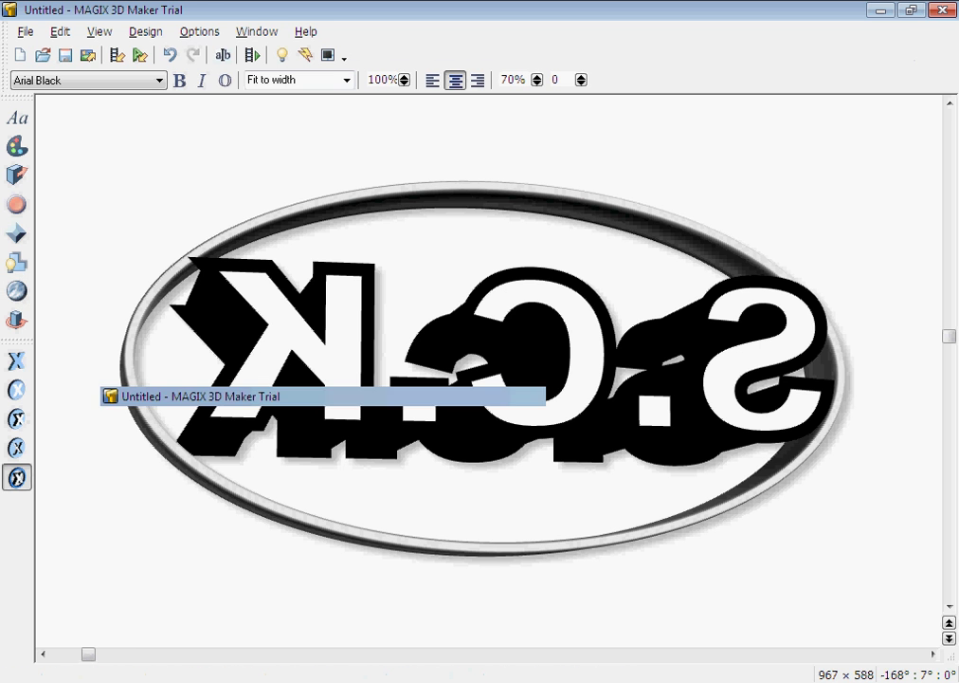
Step: Minimize the 3D Maker window and show the hidden notification icons on the desktop
{"action": "left_click", "coordinate": [881, 10]}
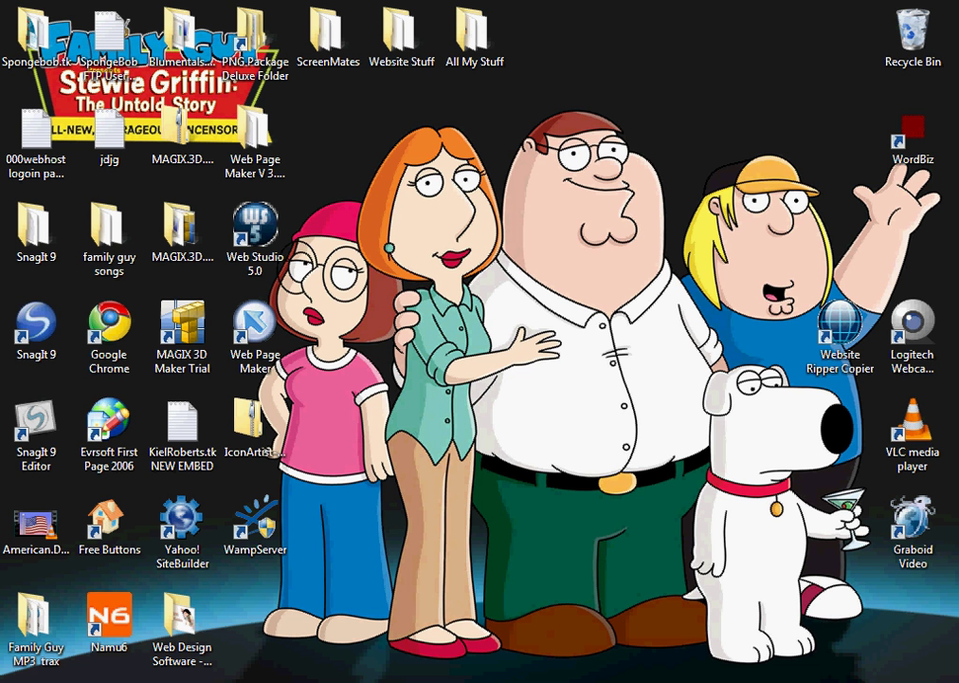
{"action": "left_click", "coordinate": [787, 681]}
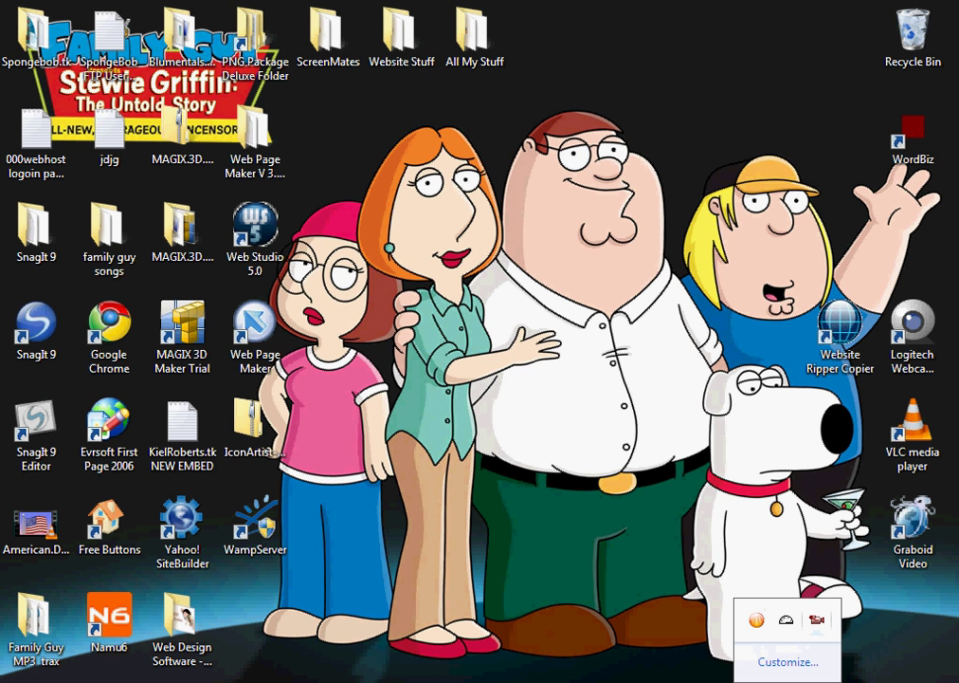